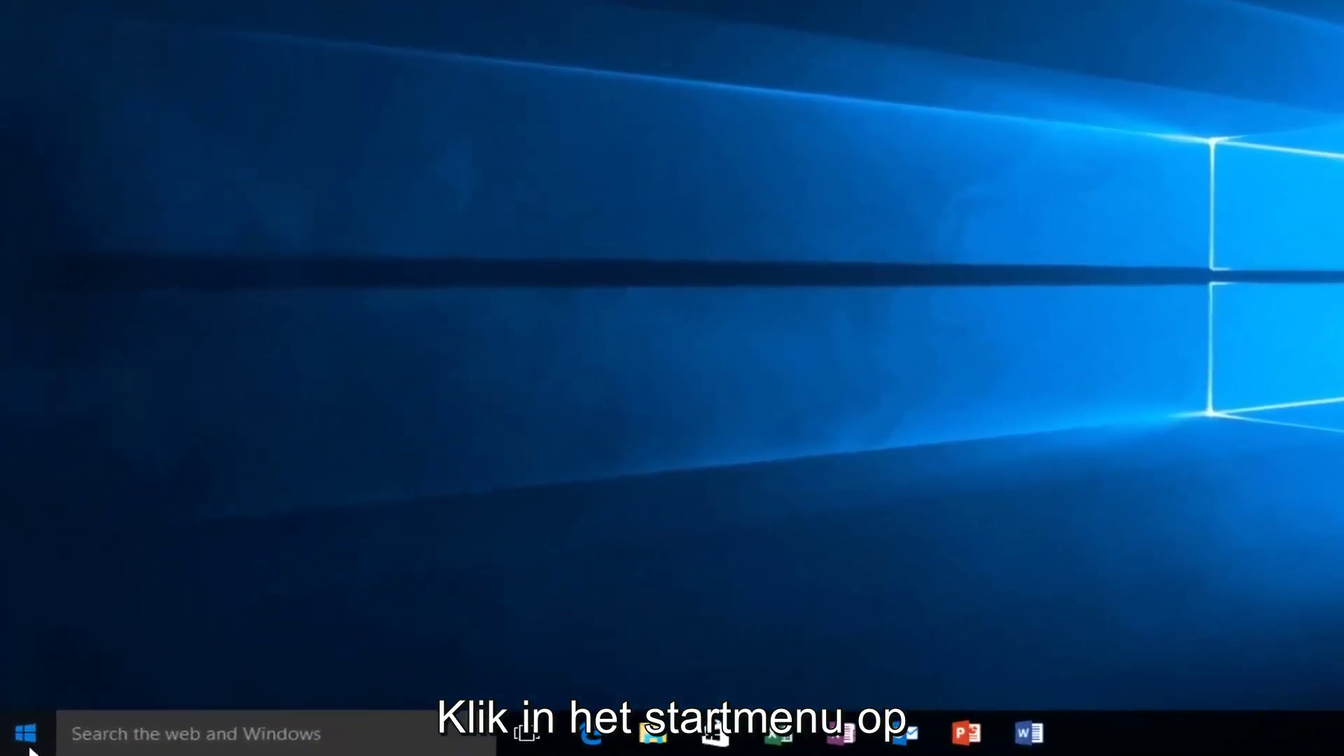
Step: Search regedit from the Start menu and launch it as administrator, approving the UAC prompt
click(26, 746)
text(r)
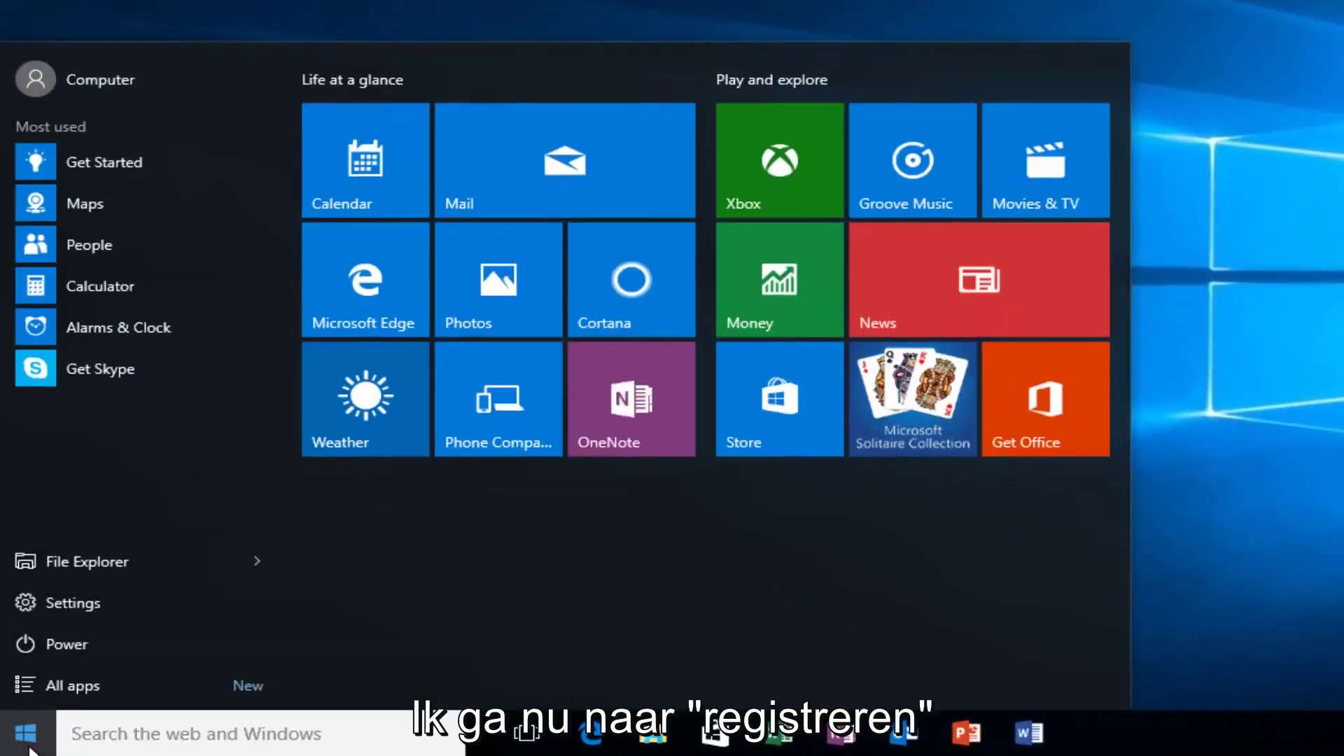
text(egedit)
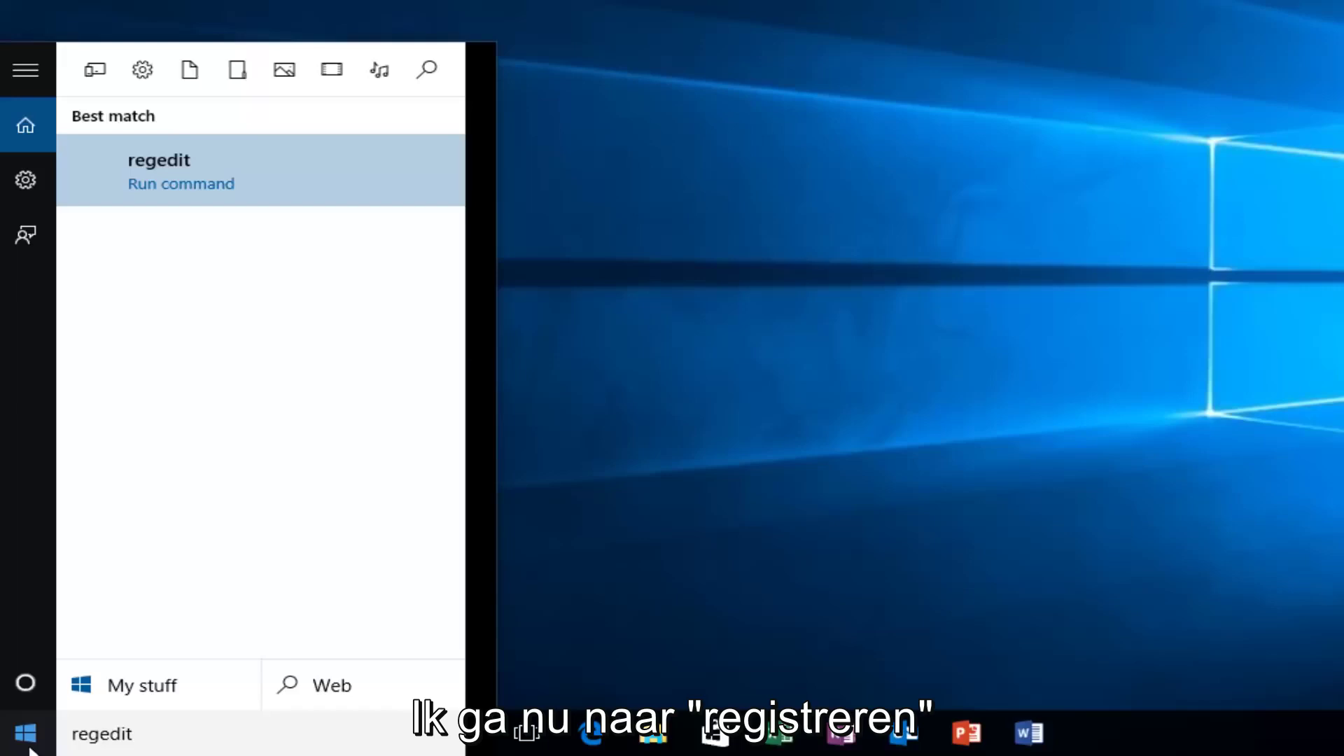
right_click(201, 166)
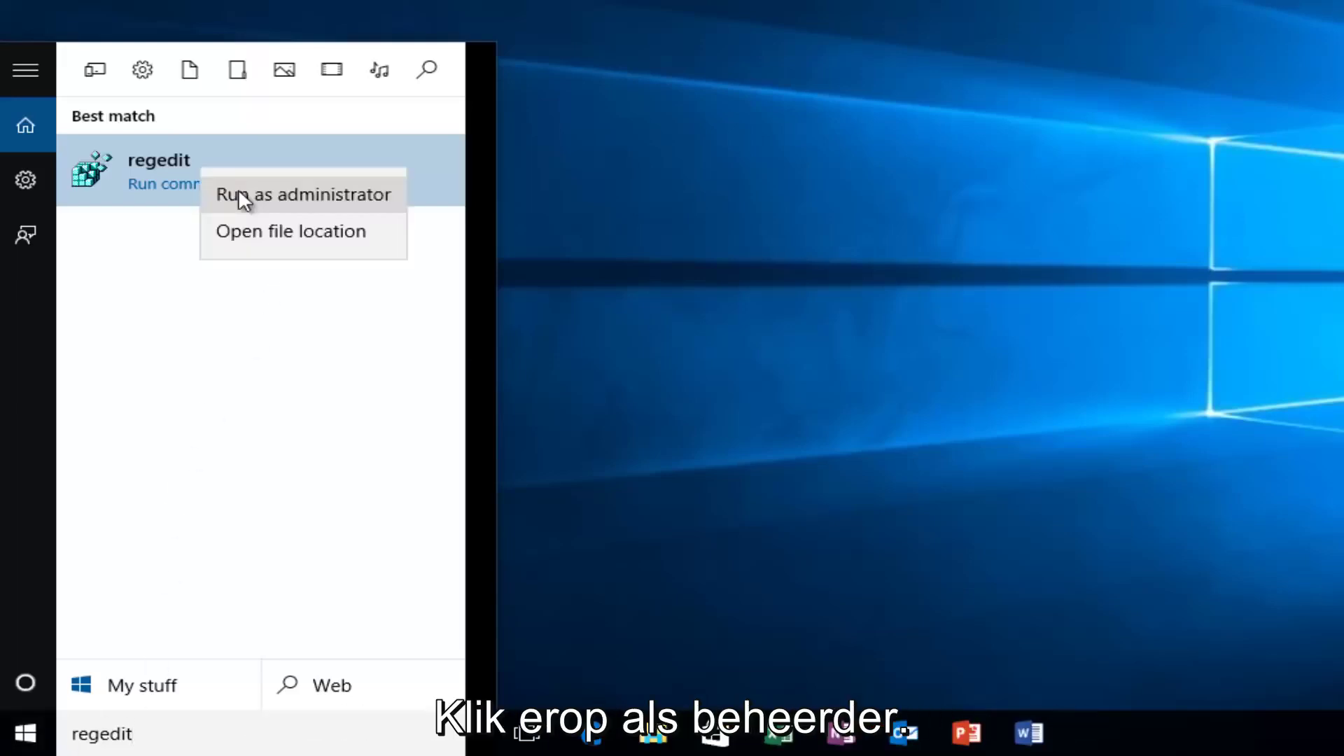
click(239, 191)
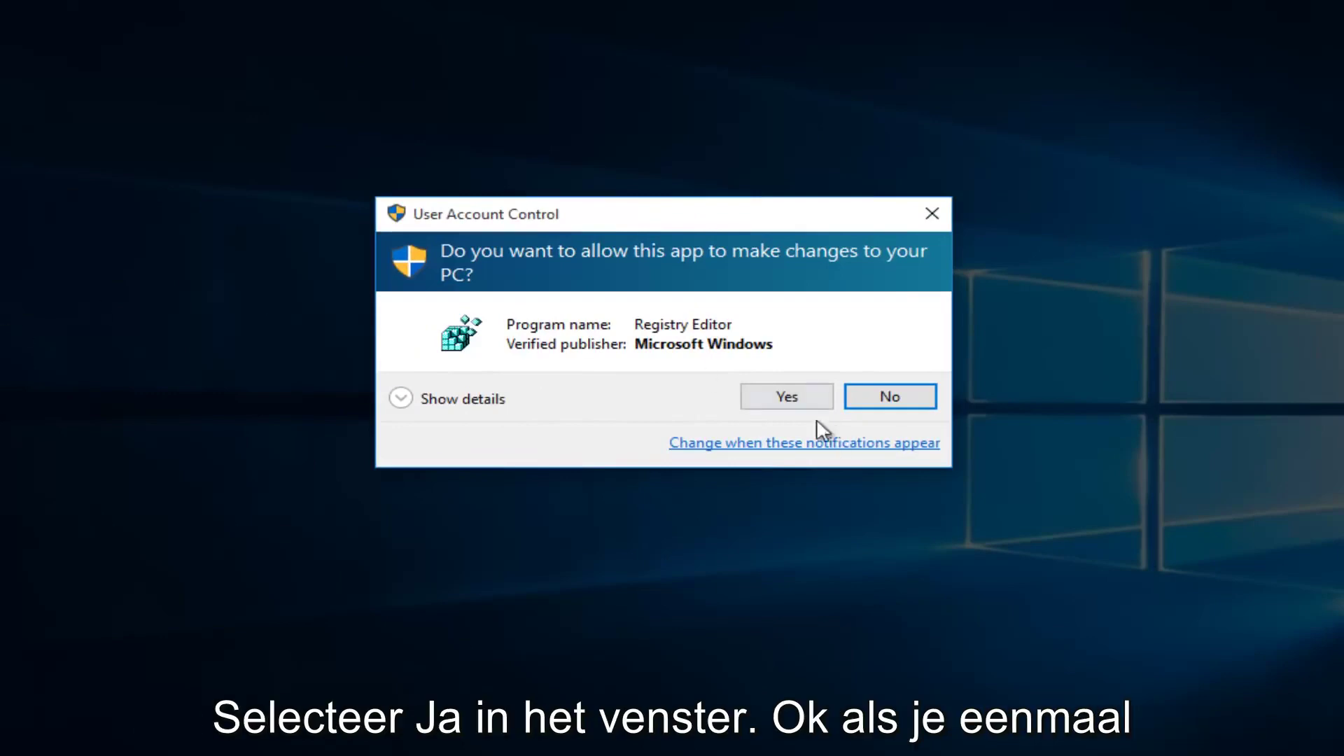
click(779, 396)
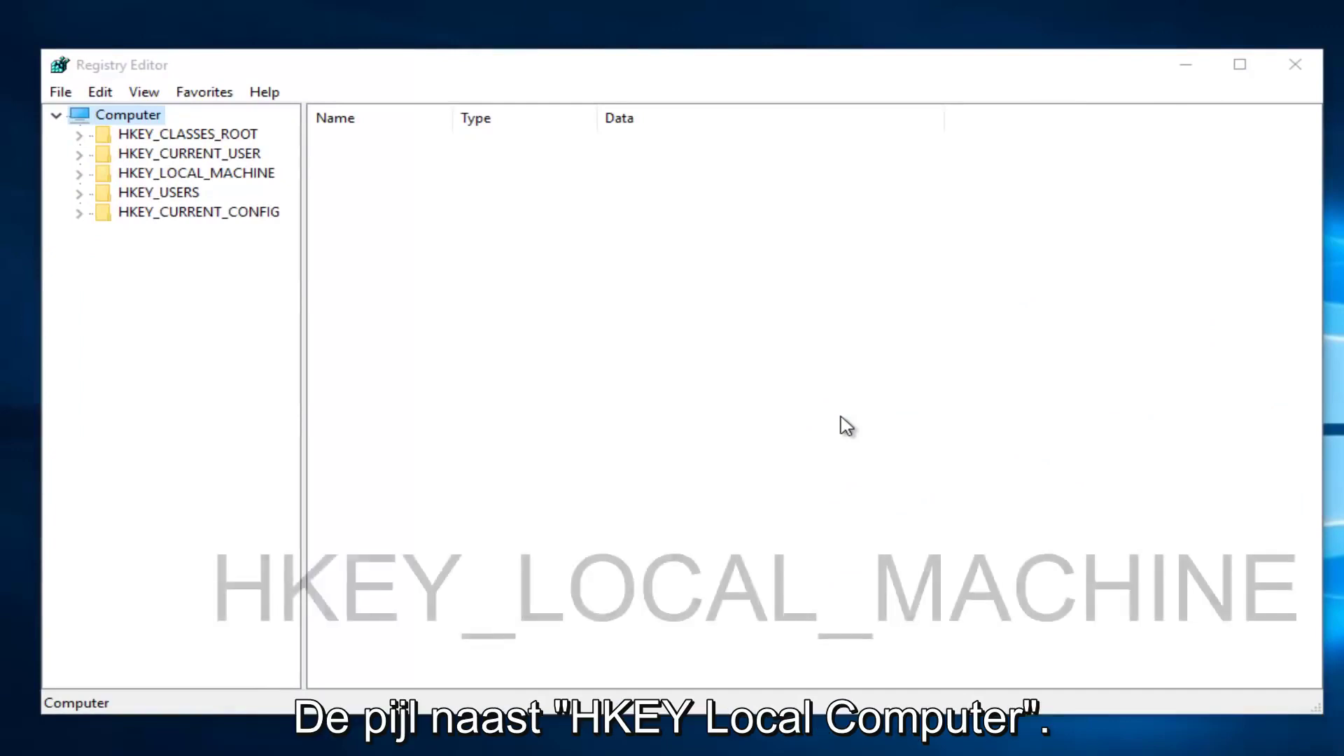
Step: Navigate to HKEY_LOCAL_MACHINE\SYSTEM\ControlSet001\Services and select the Ndu key
click(79, 173)
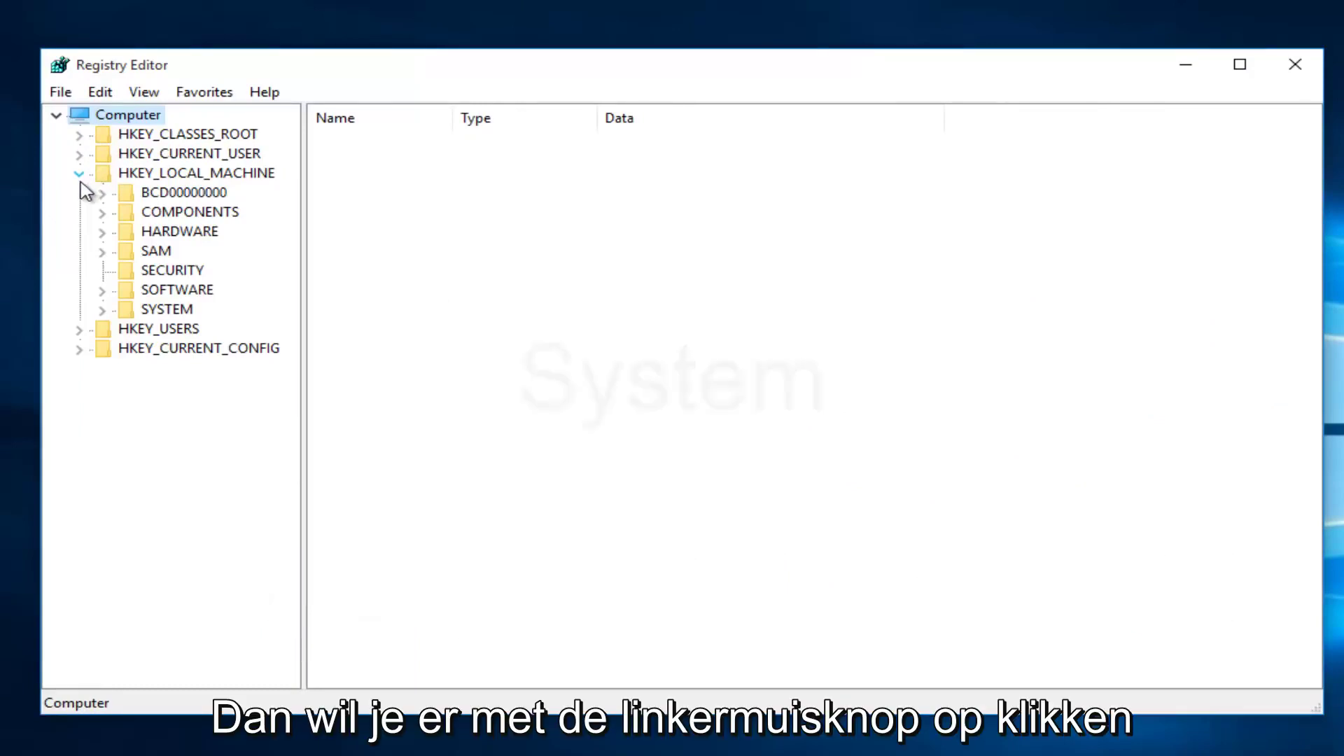
click(103, 310)
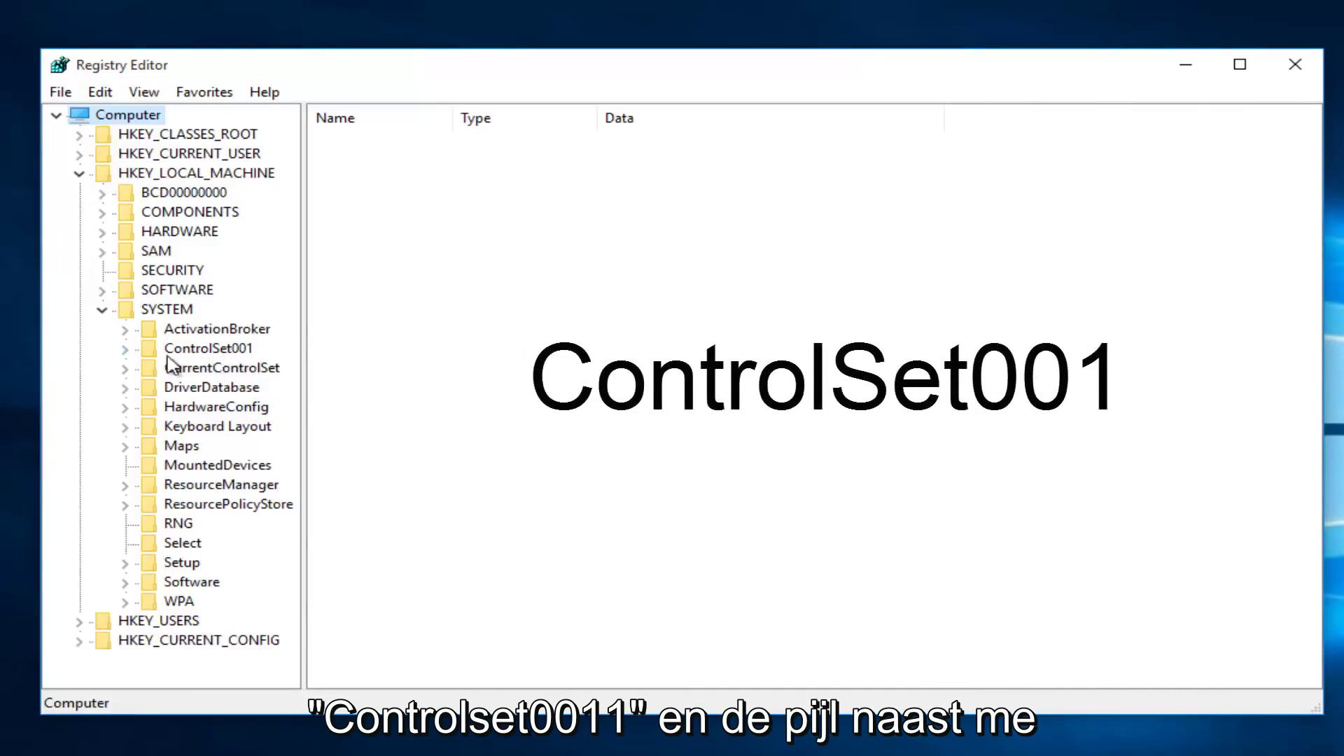
click(126, 351)
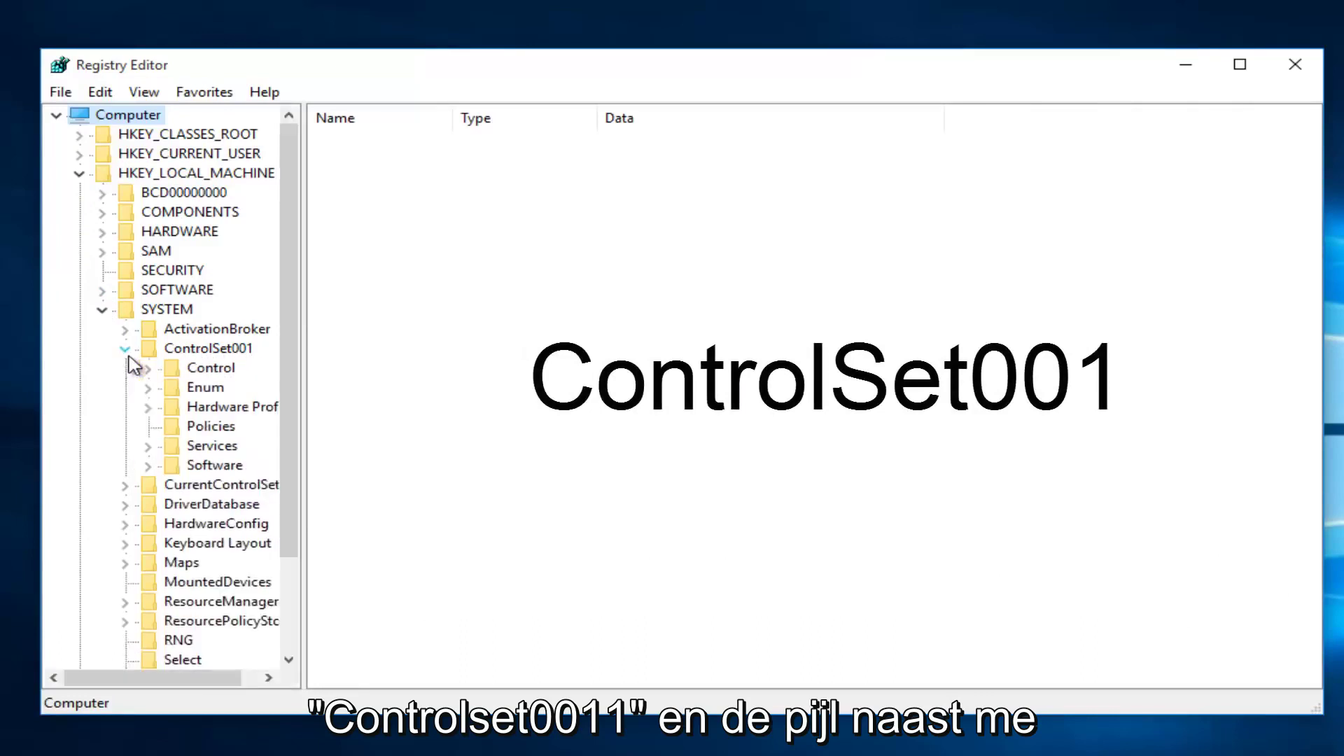
drag(304, 116, 493, 127)
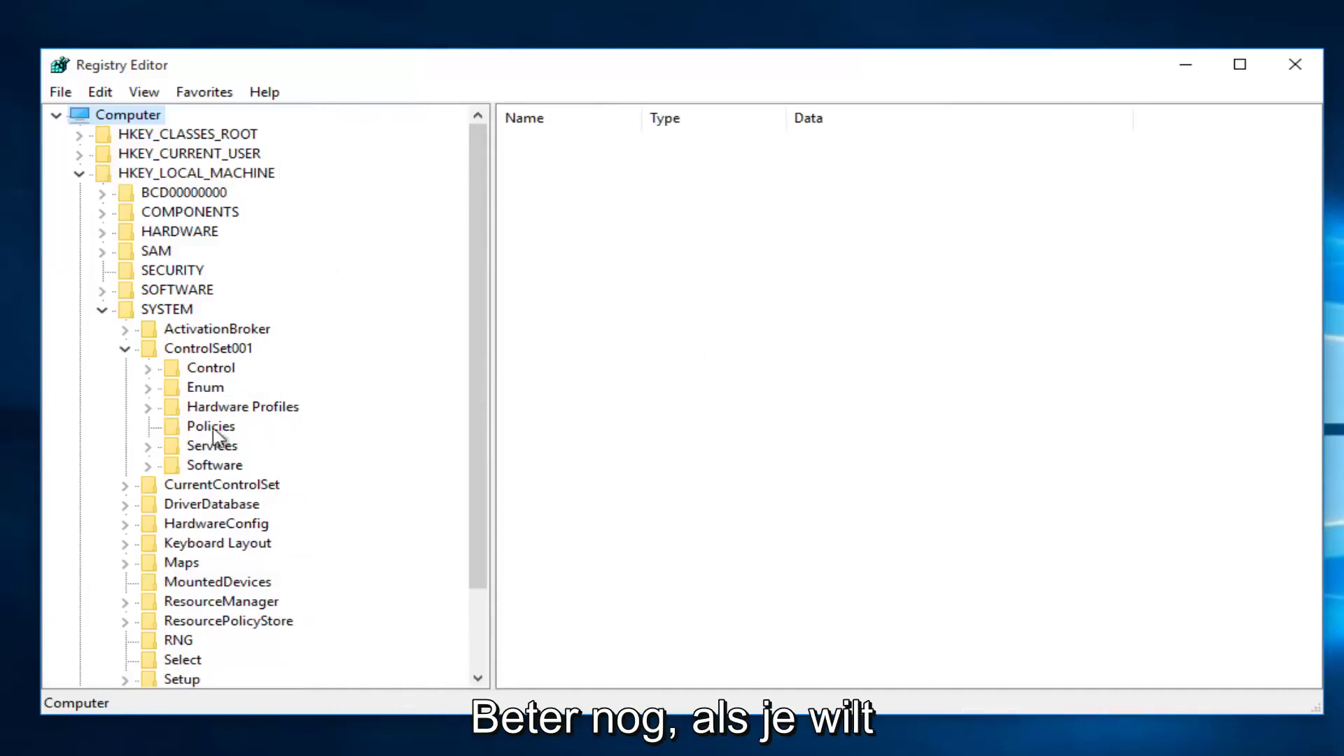
click(147, 451)
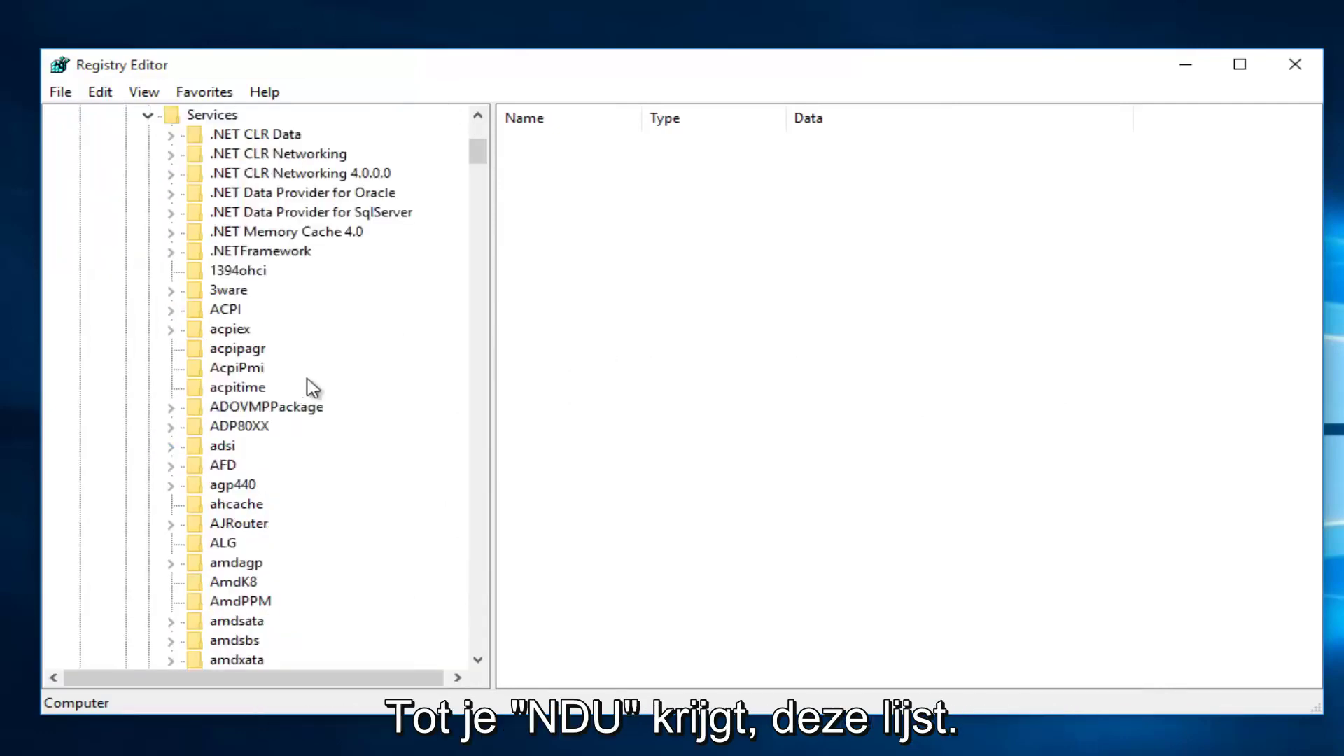
drag(481, 152, 447, 387)
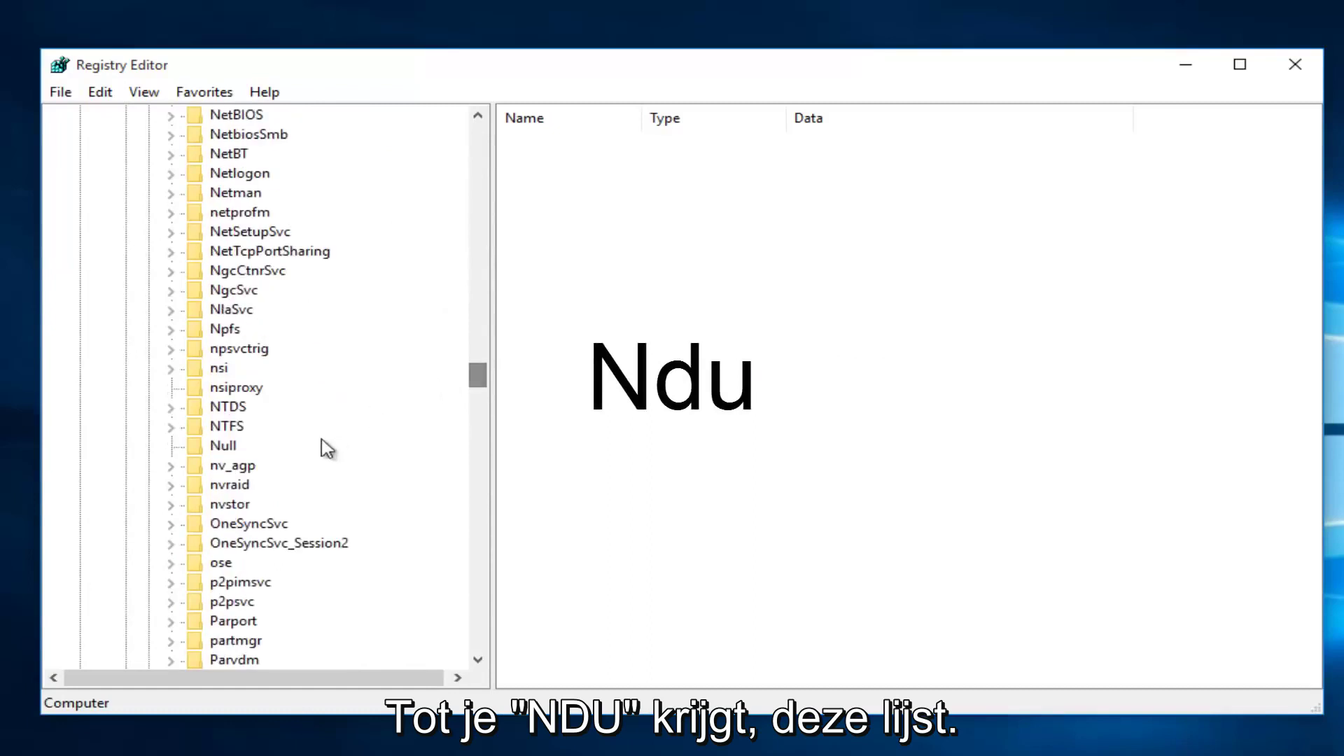
scroll(241, 322, up, 7)
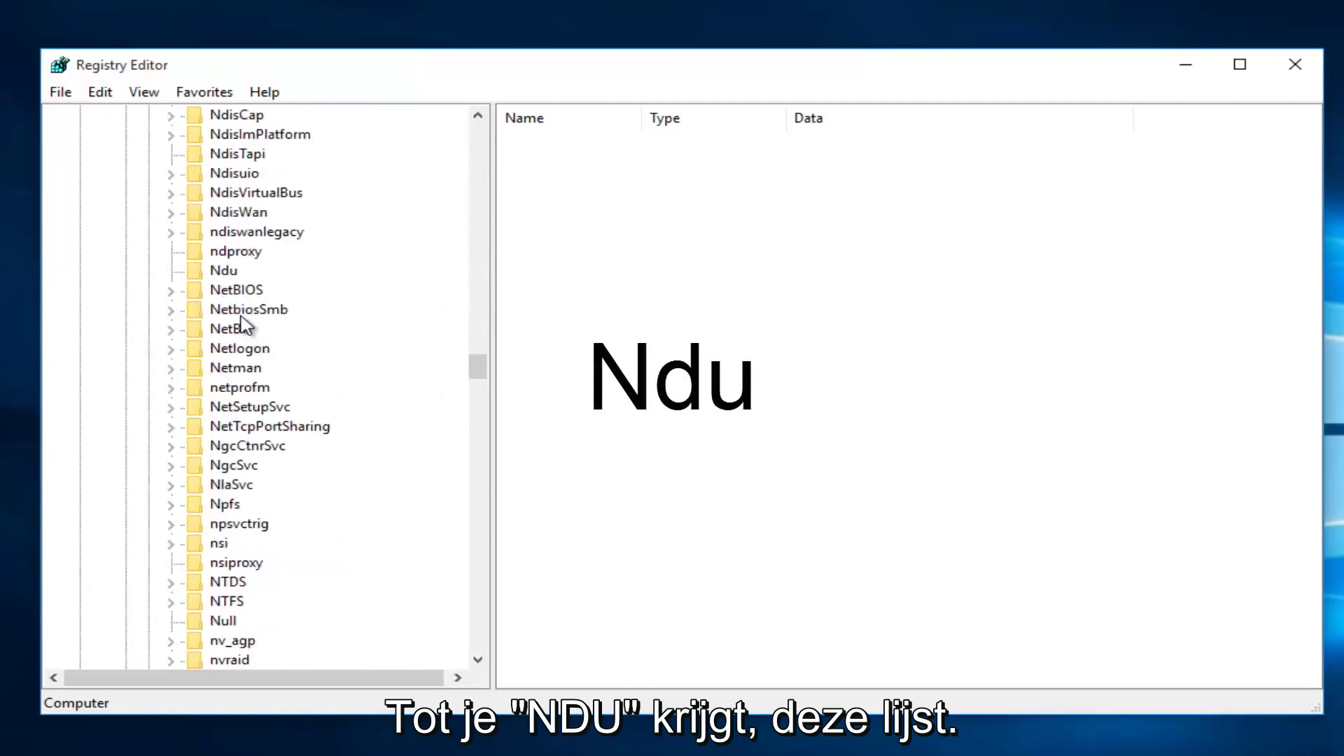
scroll(241, 323, up, 1)
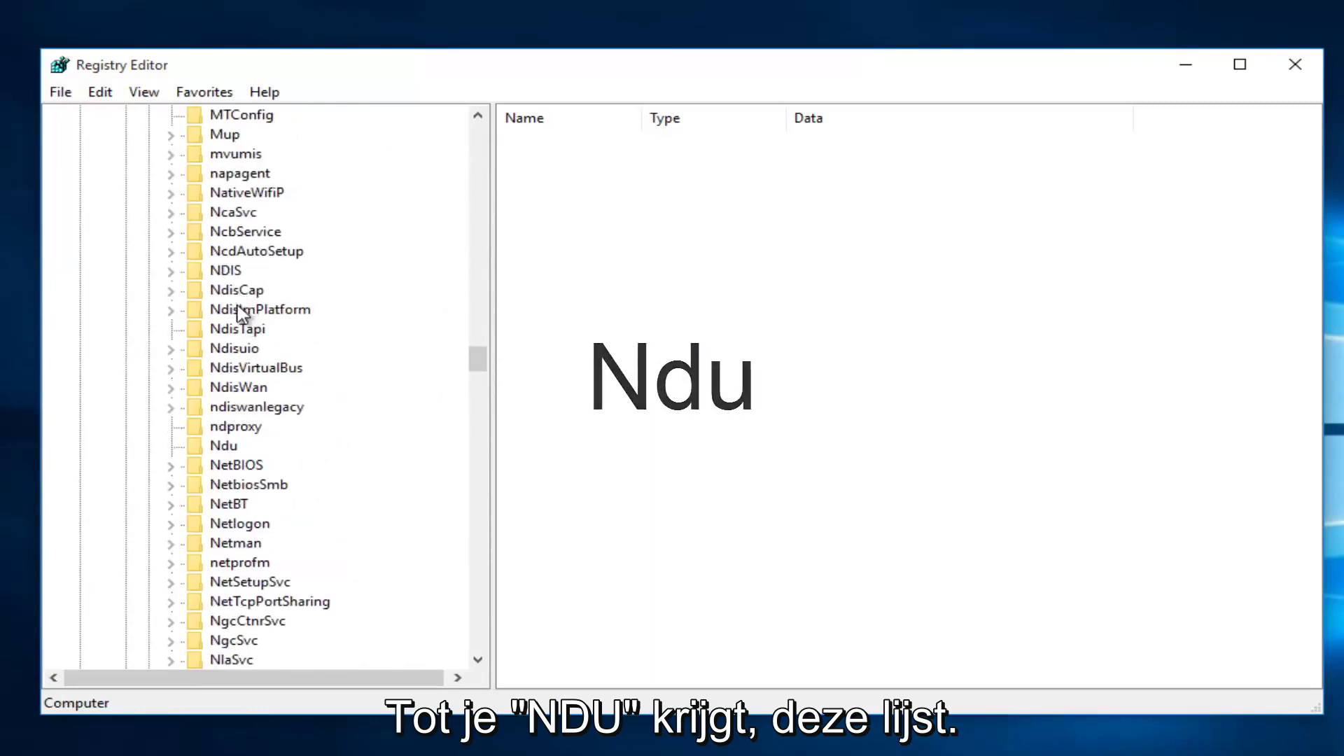
click(224, 446)
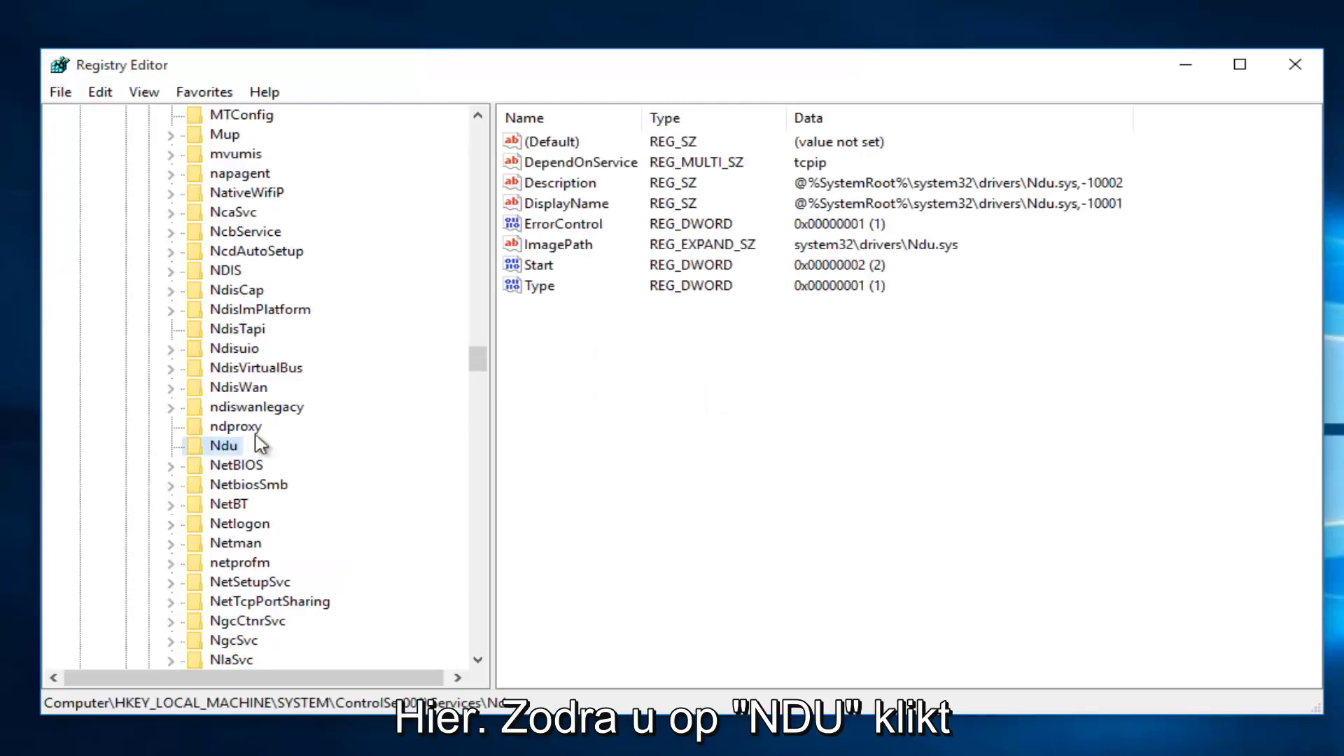
Step: Change the Ndu Start value data from 2 to 4
click(549, 267)
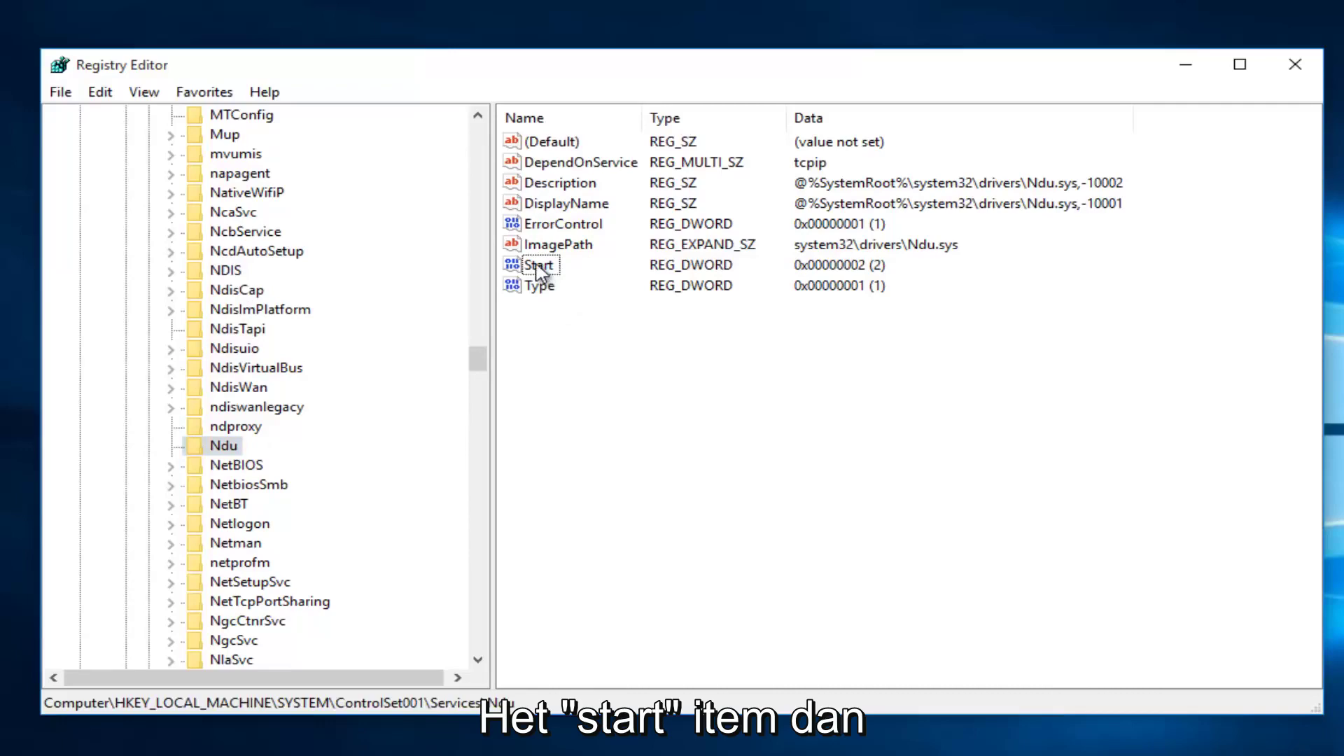
right_click(540, 269)
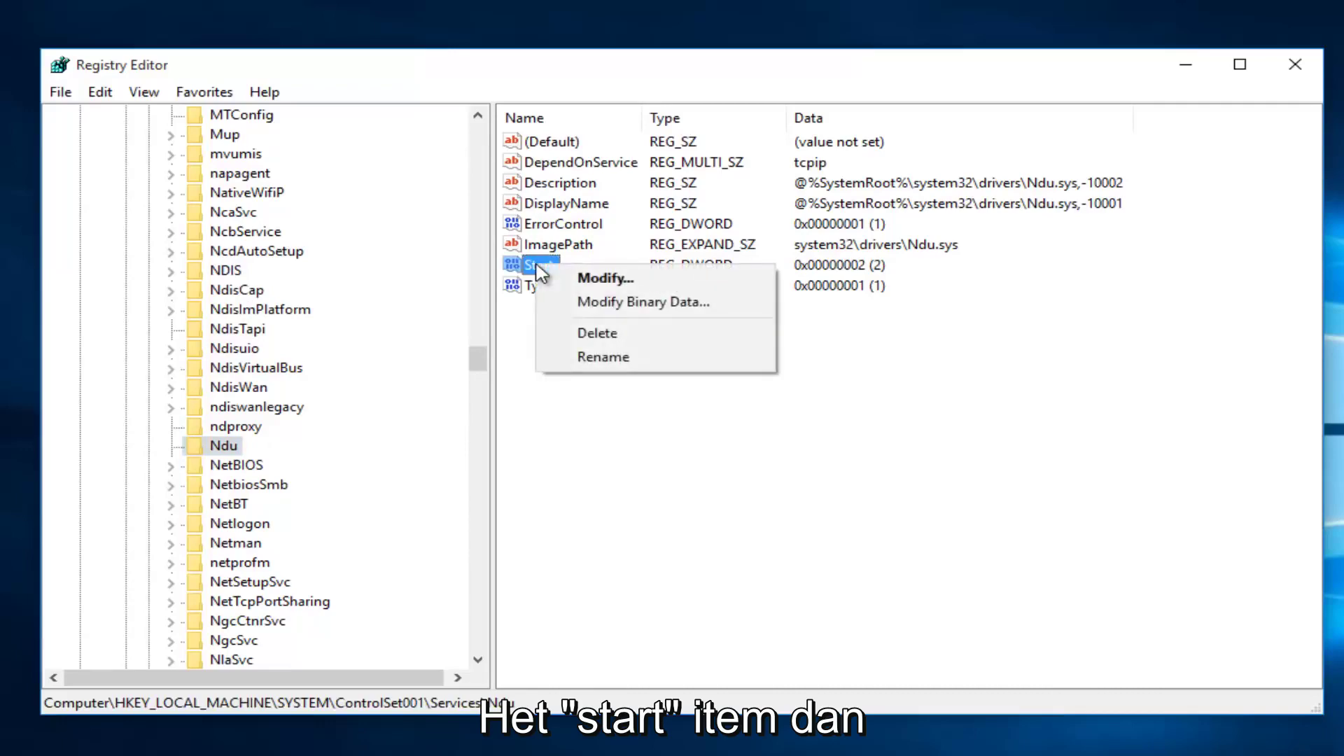
click(590, 278)
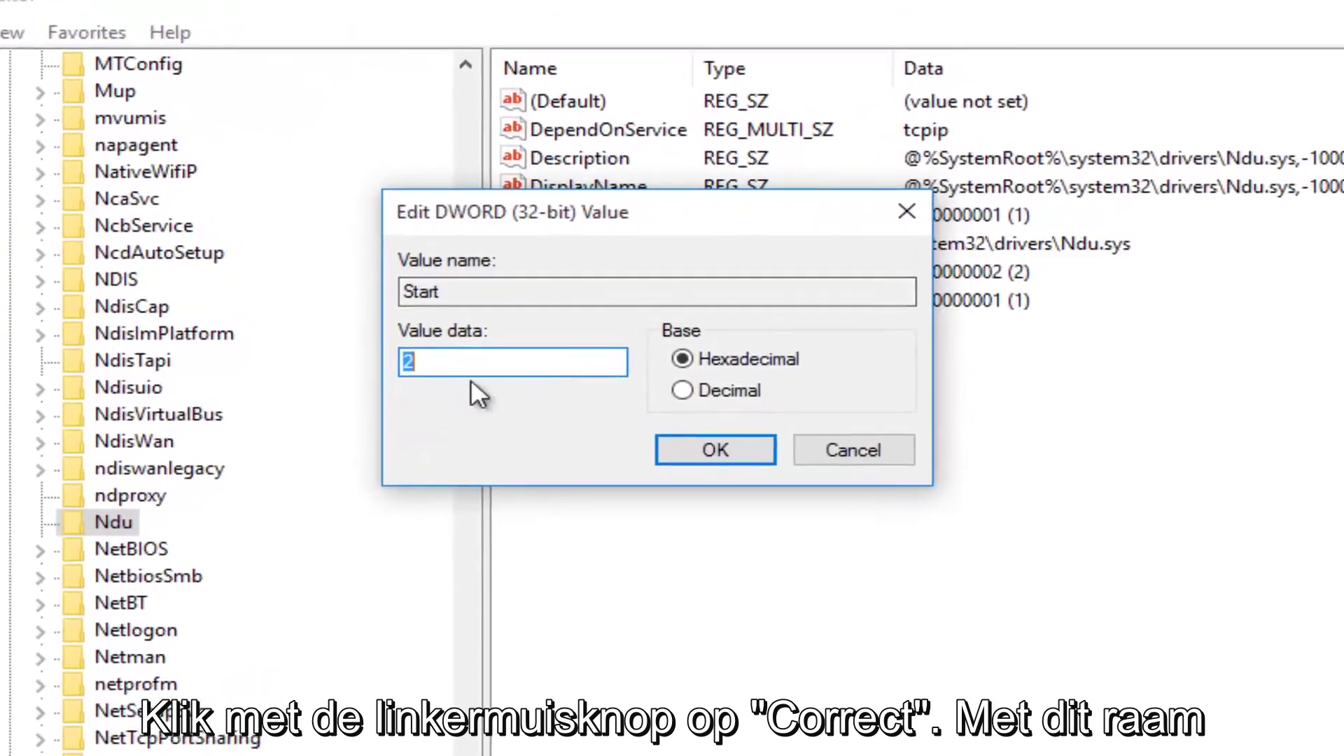
click(437, 365)
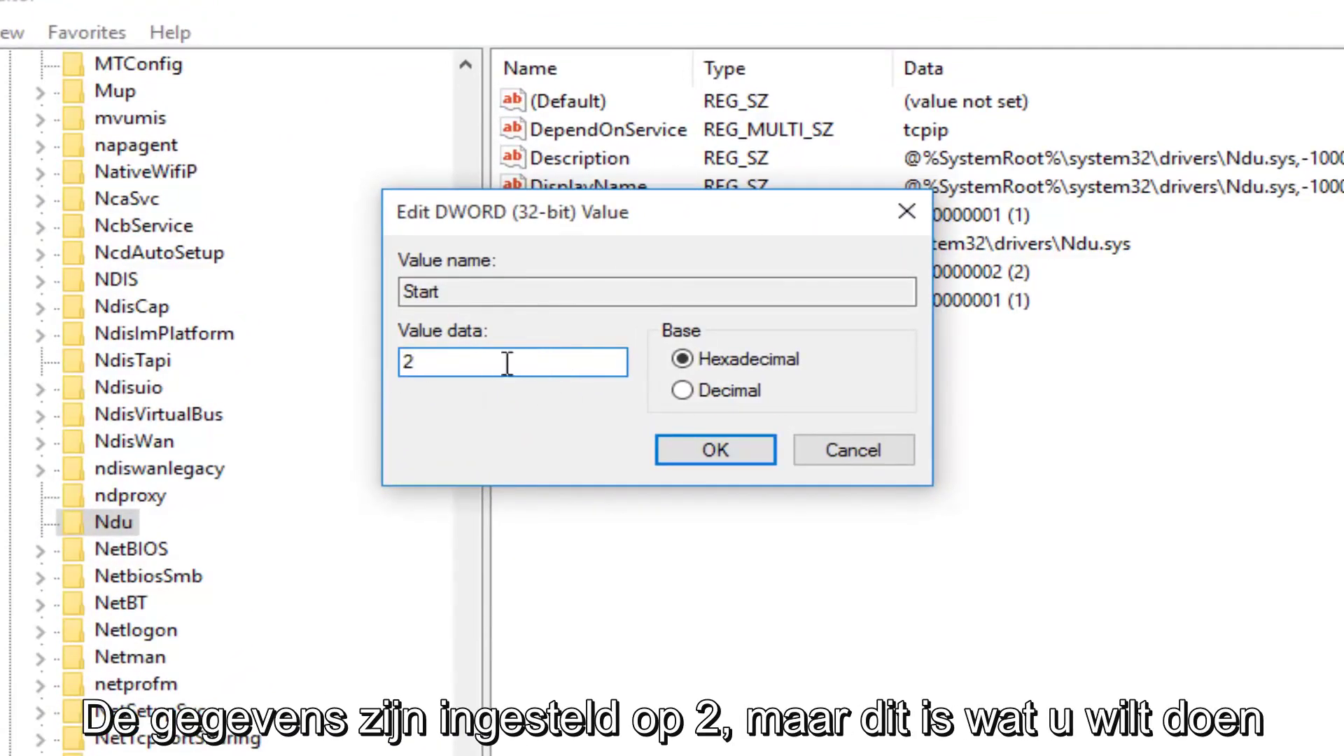
drag(420, 363, 255, 372)
text(4)
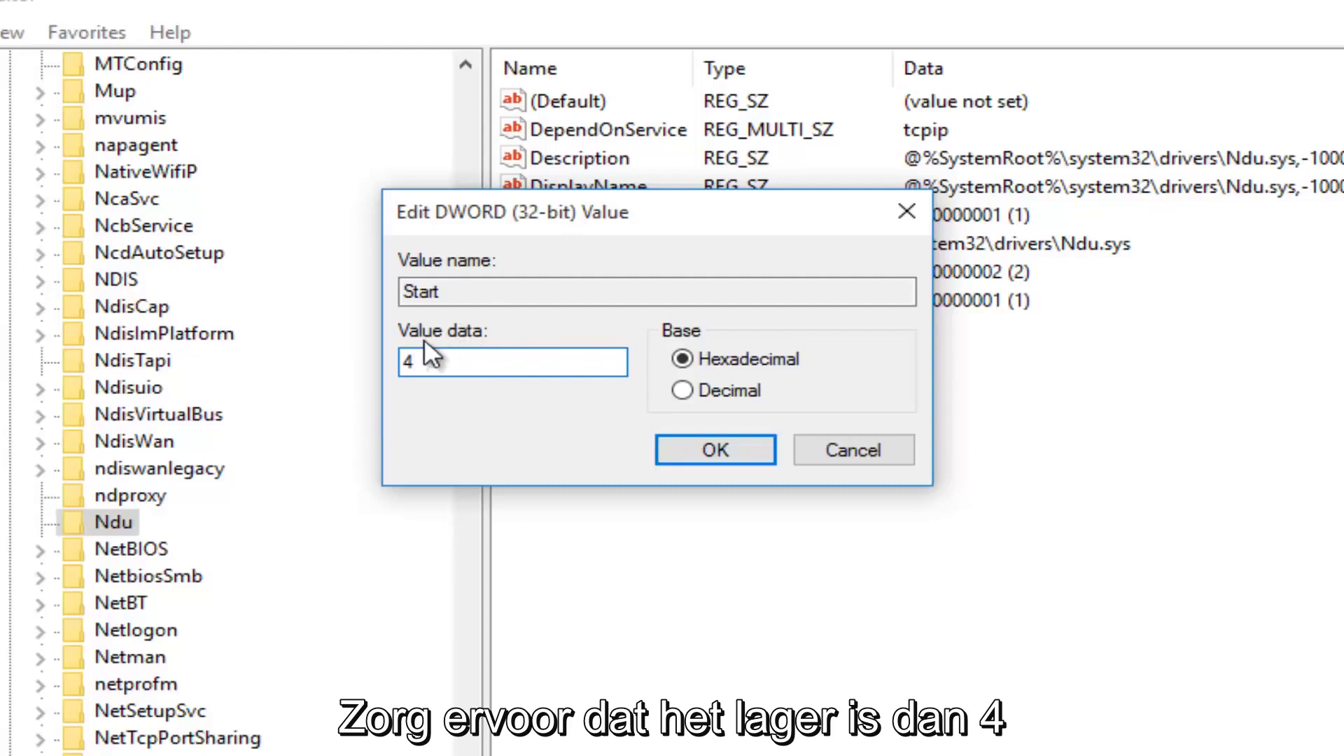
click(714, 451)
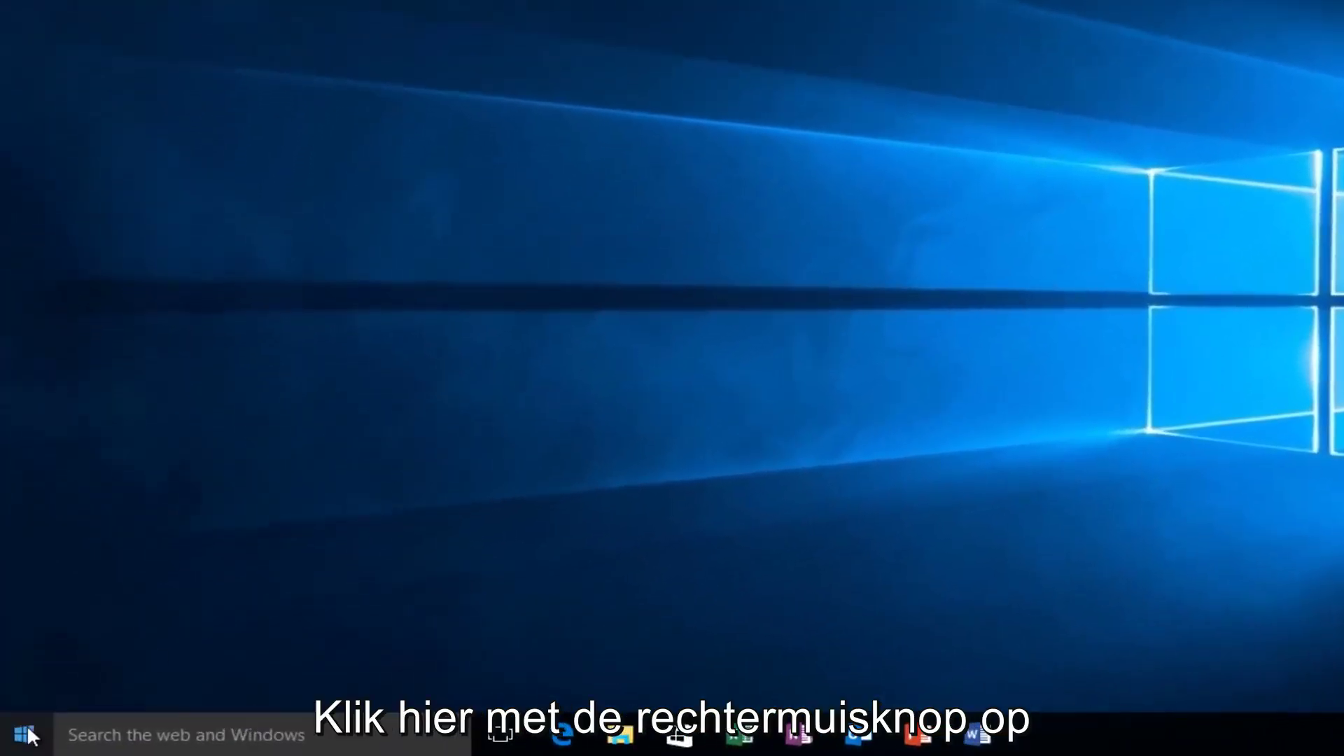
Step: Run services.msc from the Run dialog
right_click(30, 735)
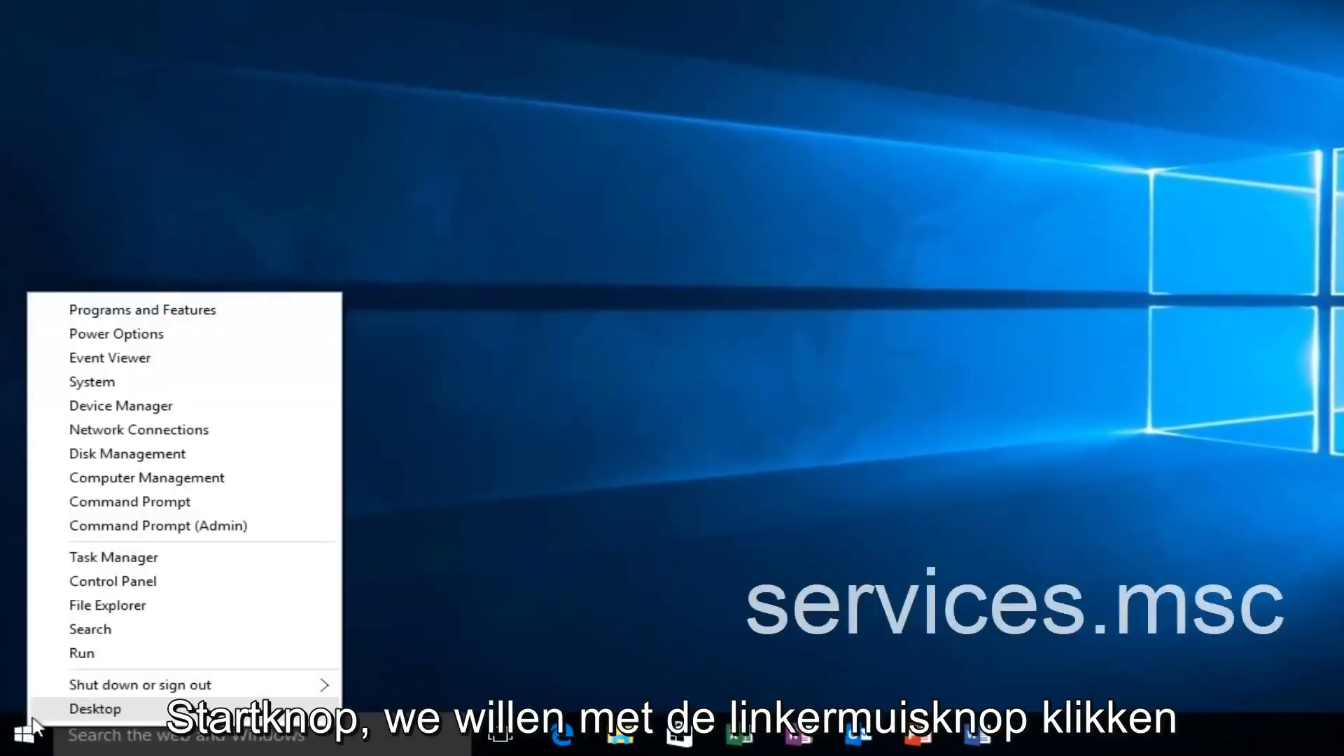
click(77, 655)
text(se)
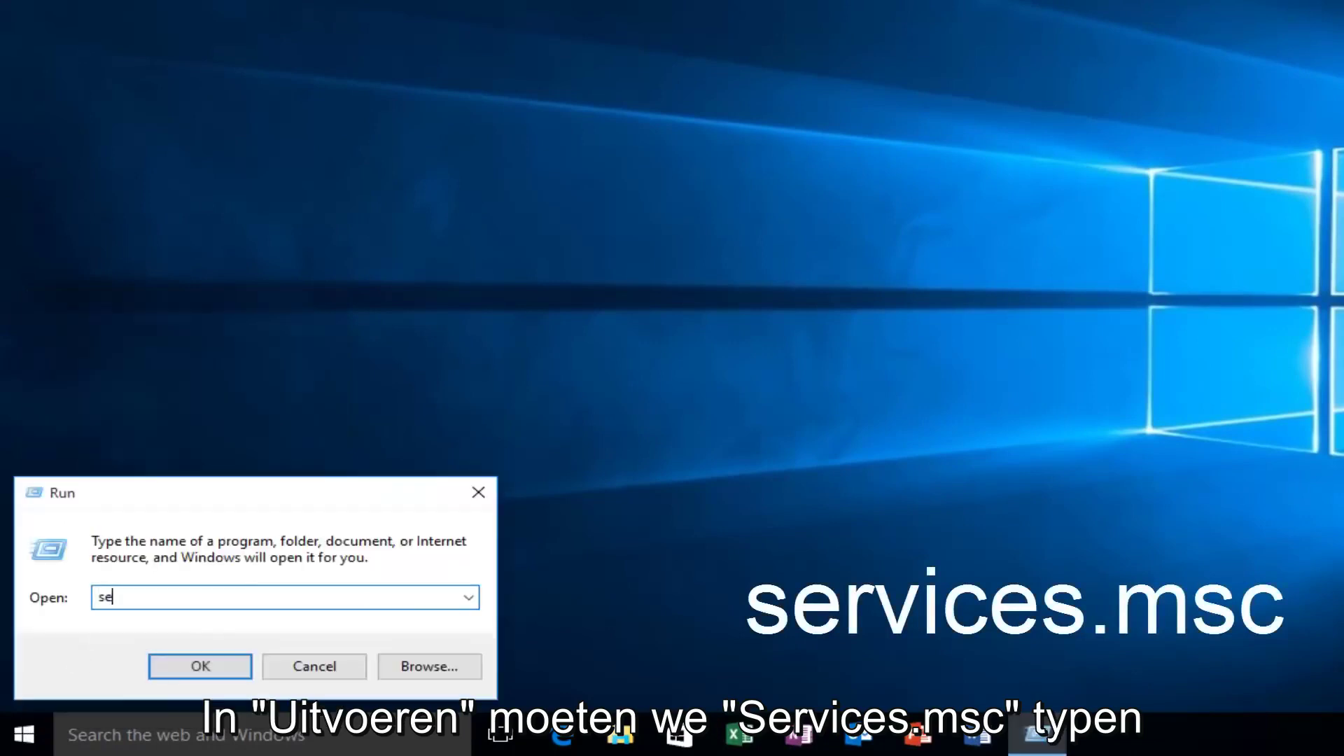
text(rvices.)
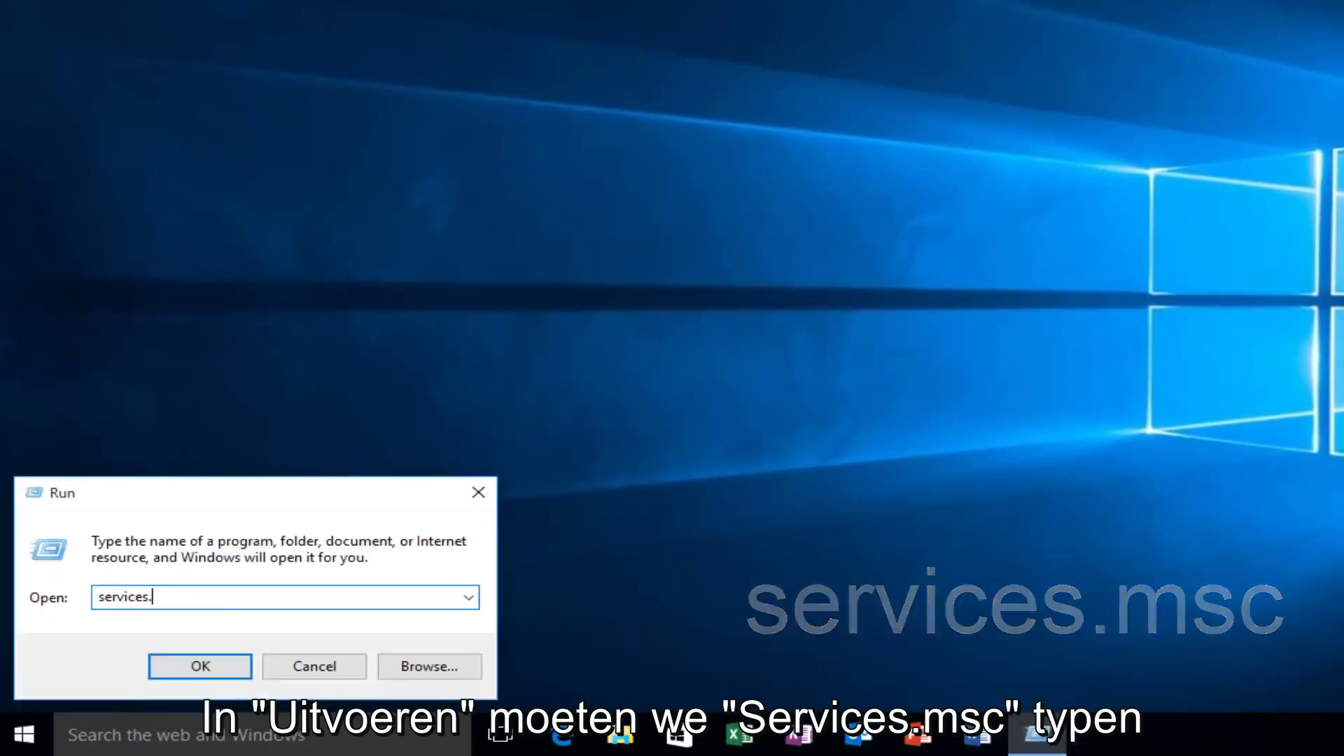
text(msc)
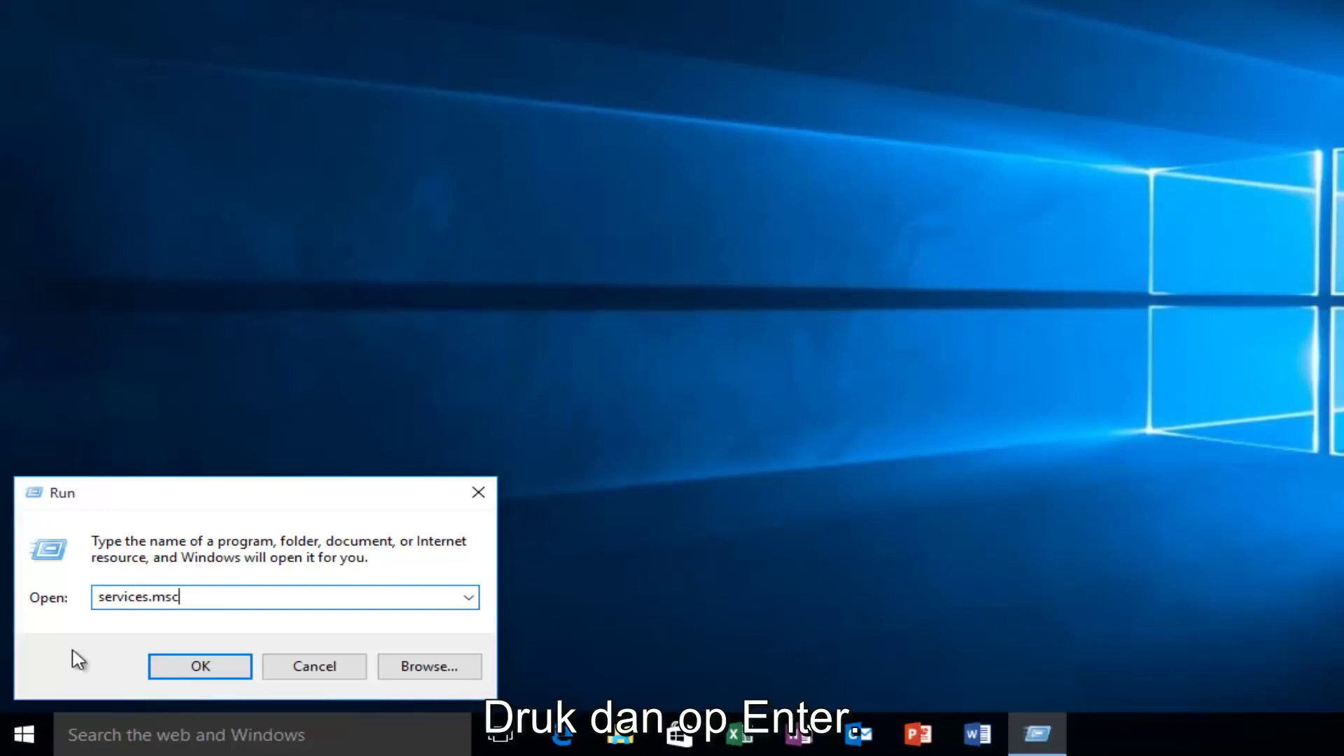
key(Return)
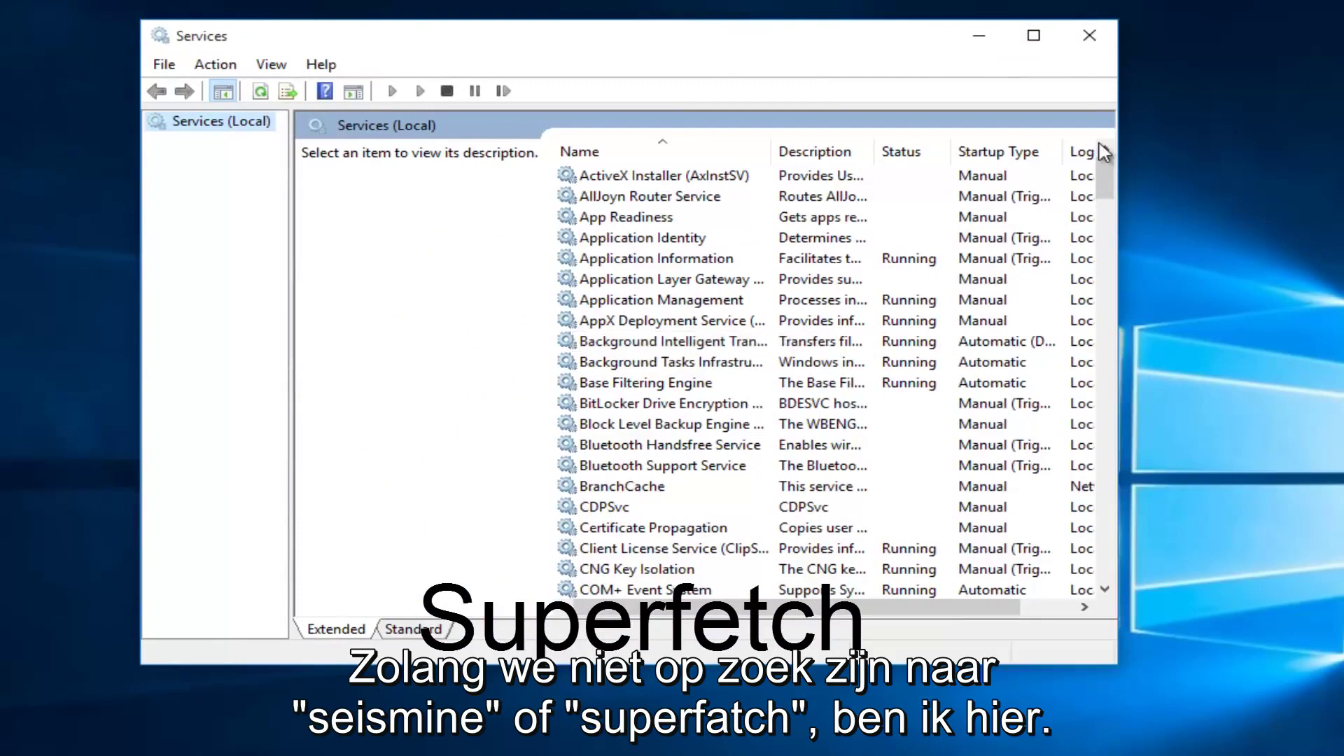
Step: Find Superfetch in the services list and stop it
drag(1110, 239, 1105, 434)
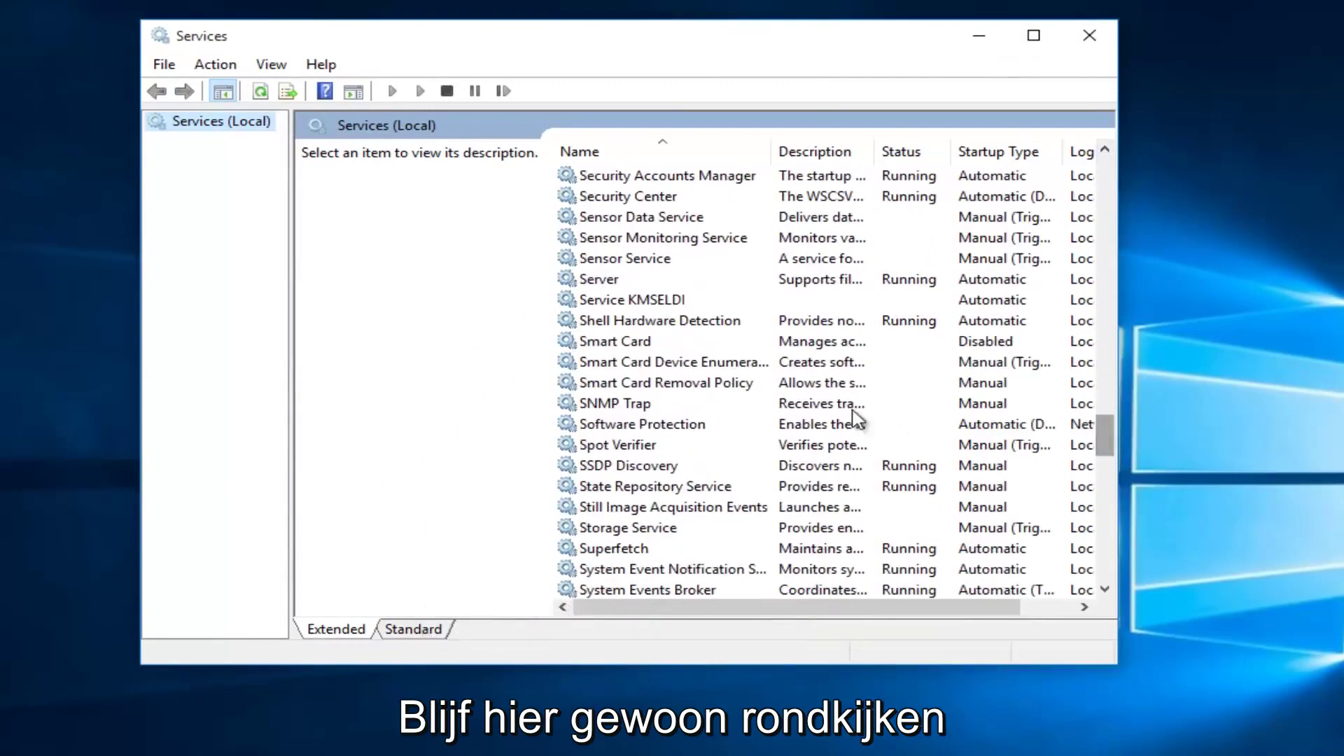
scroll(636, 345, up, 3)
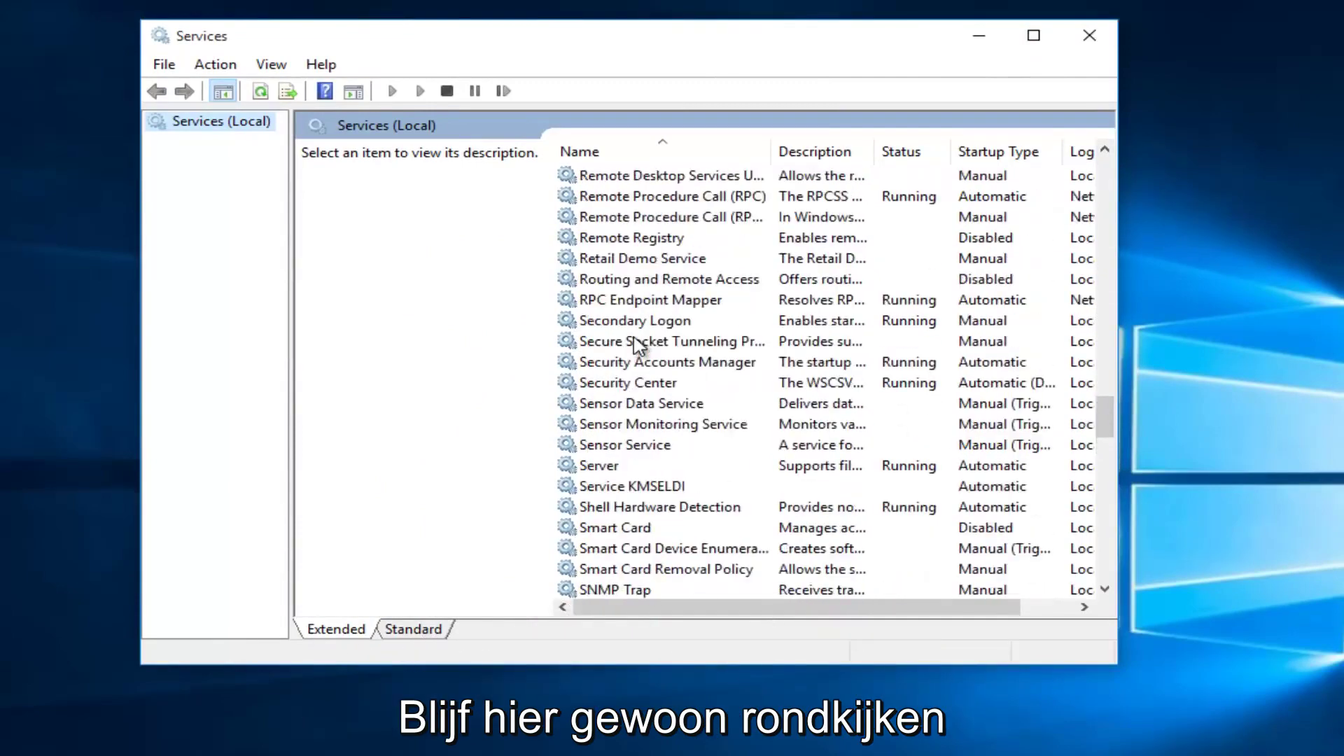
scroll(637, 345, down, 3)
scroll(639, 346, down, 1)
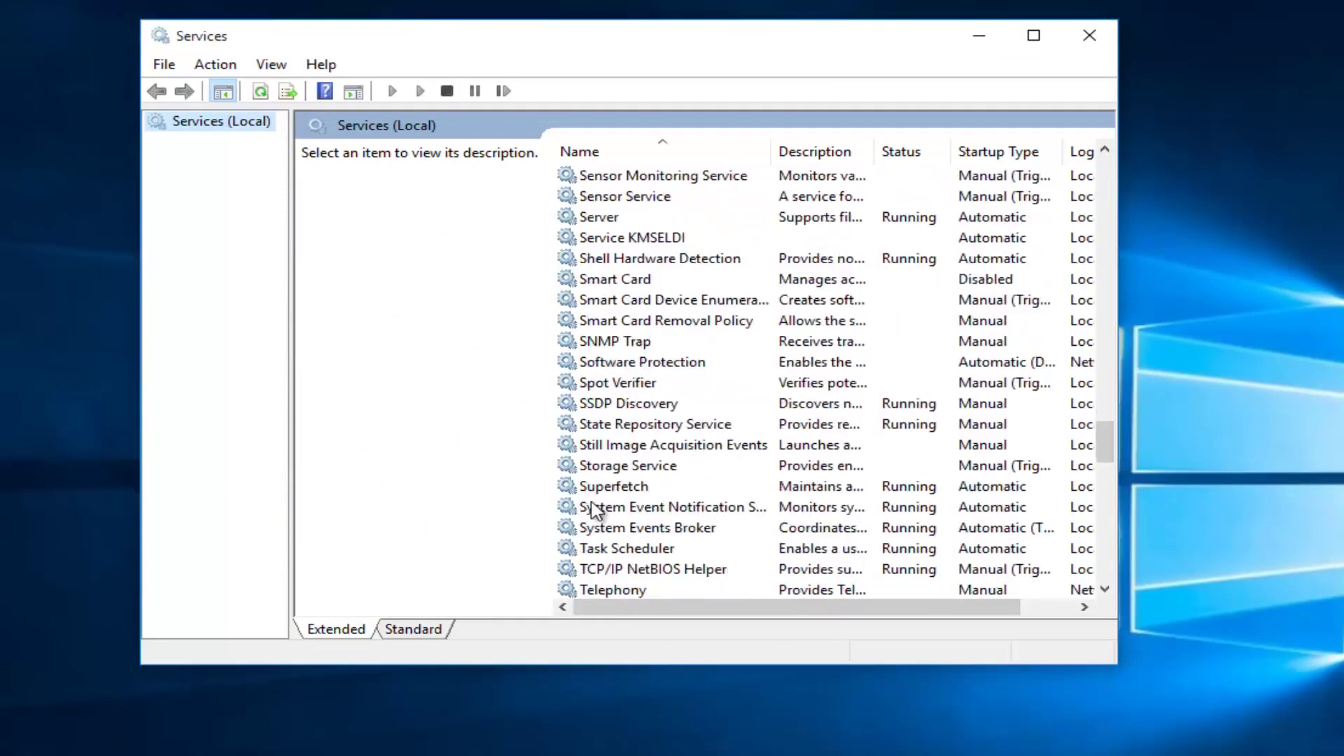
click(616, 487)
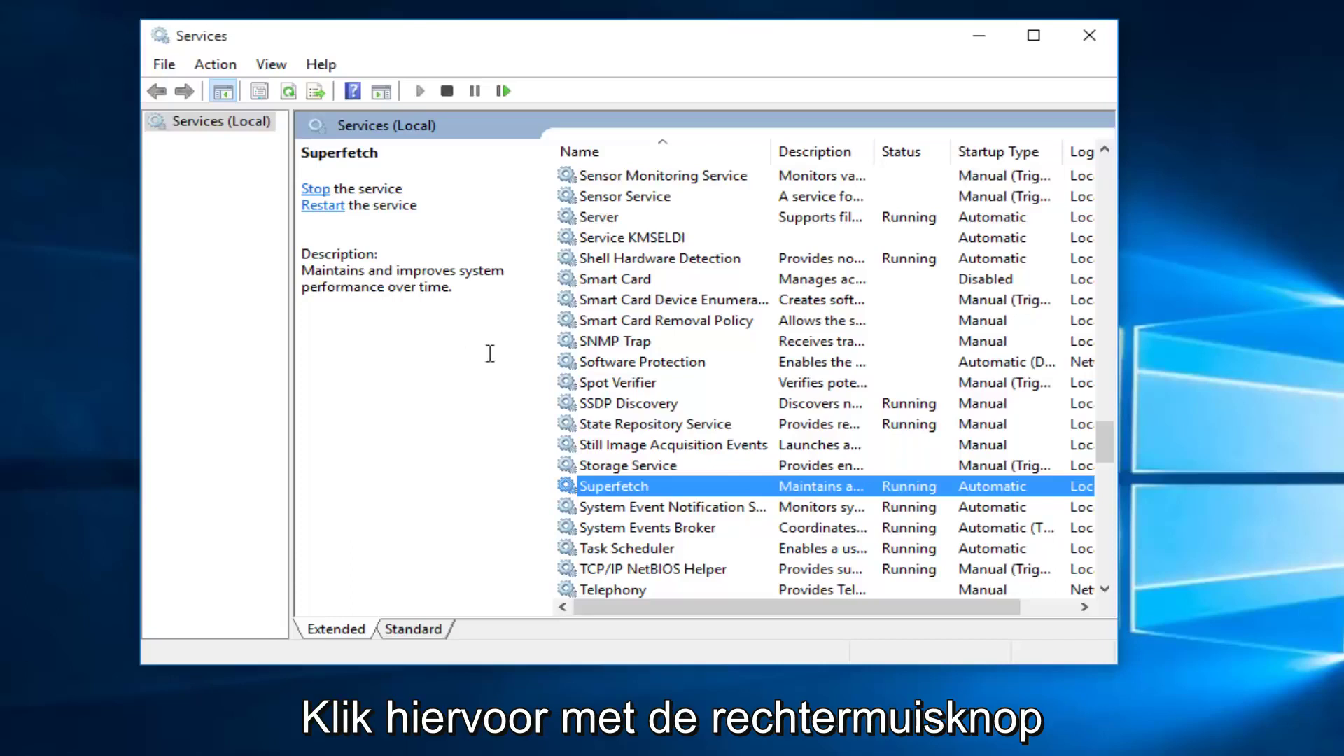
right_click(617, 491)
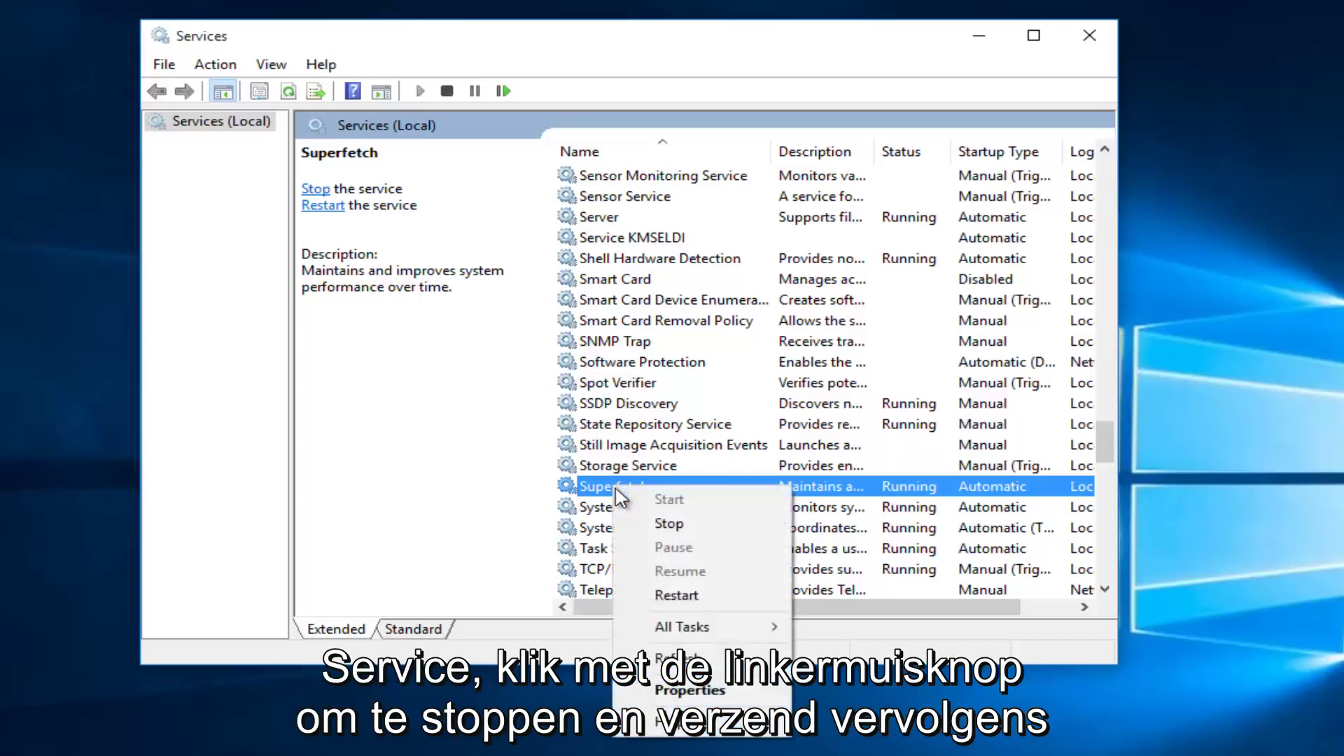
click(671, 525)
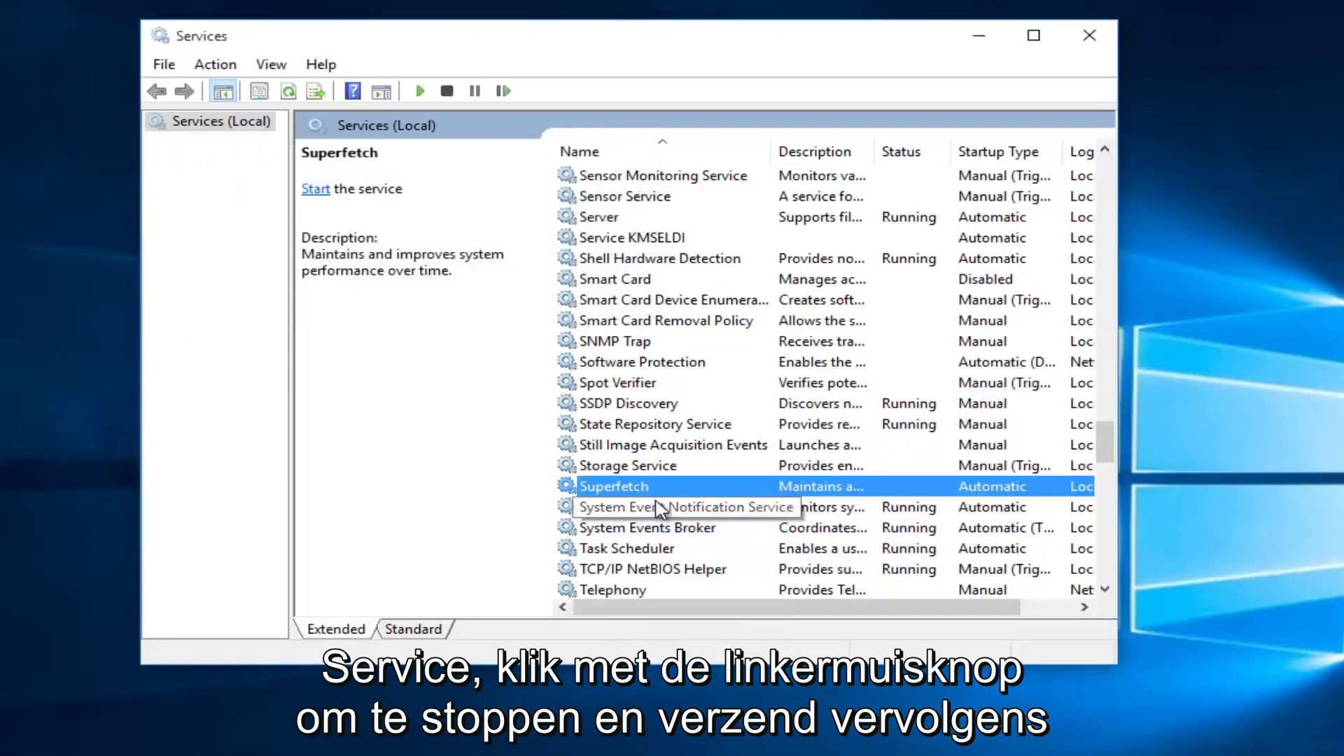
Step: Change Superfetch's startup type from Automatic to Disabled and apply it
double_click(613, 488)
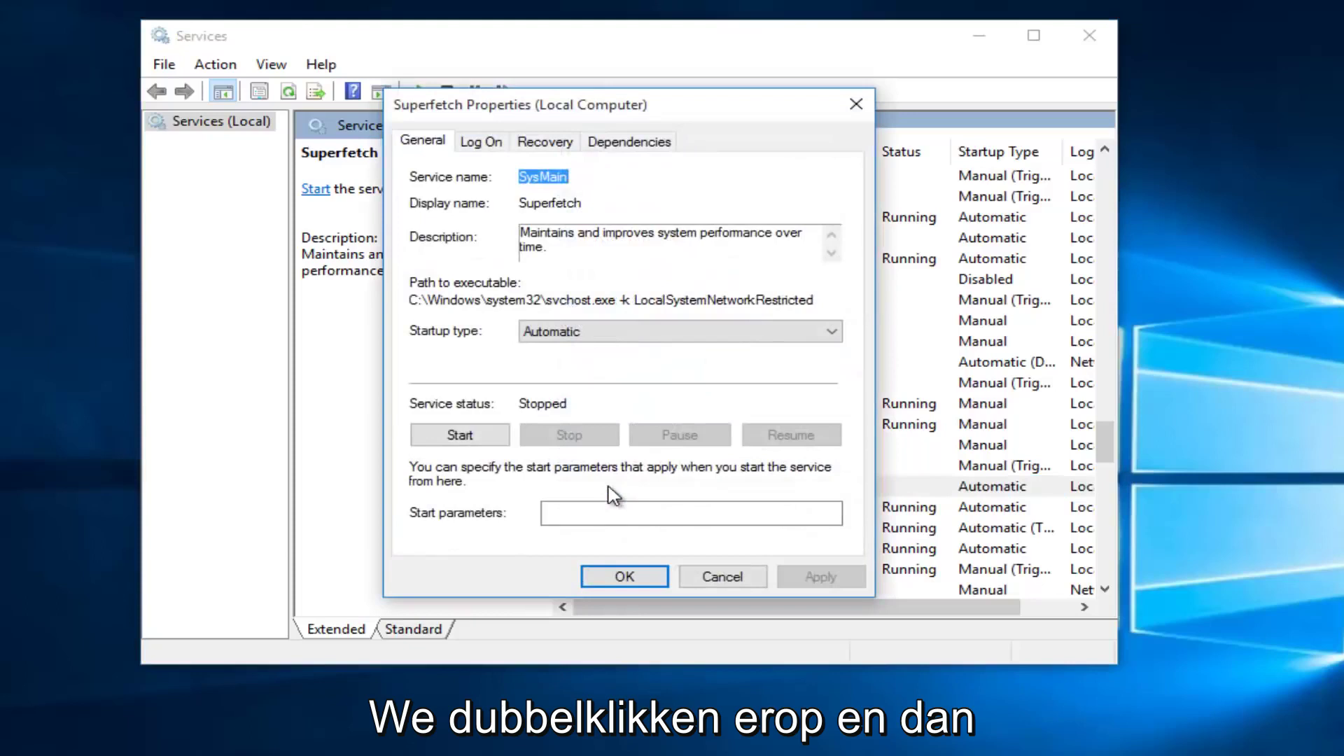
click(833, 333)
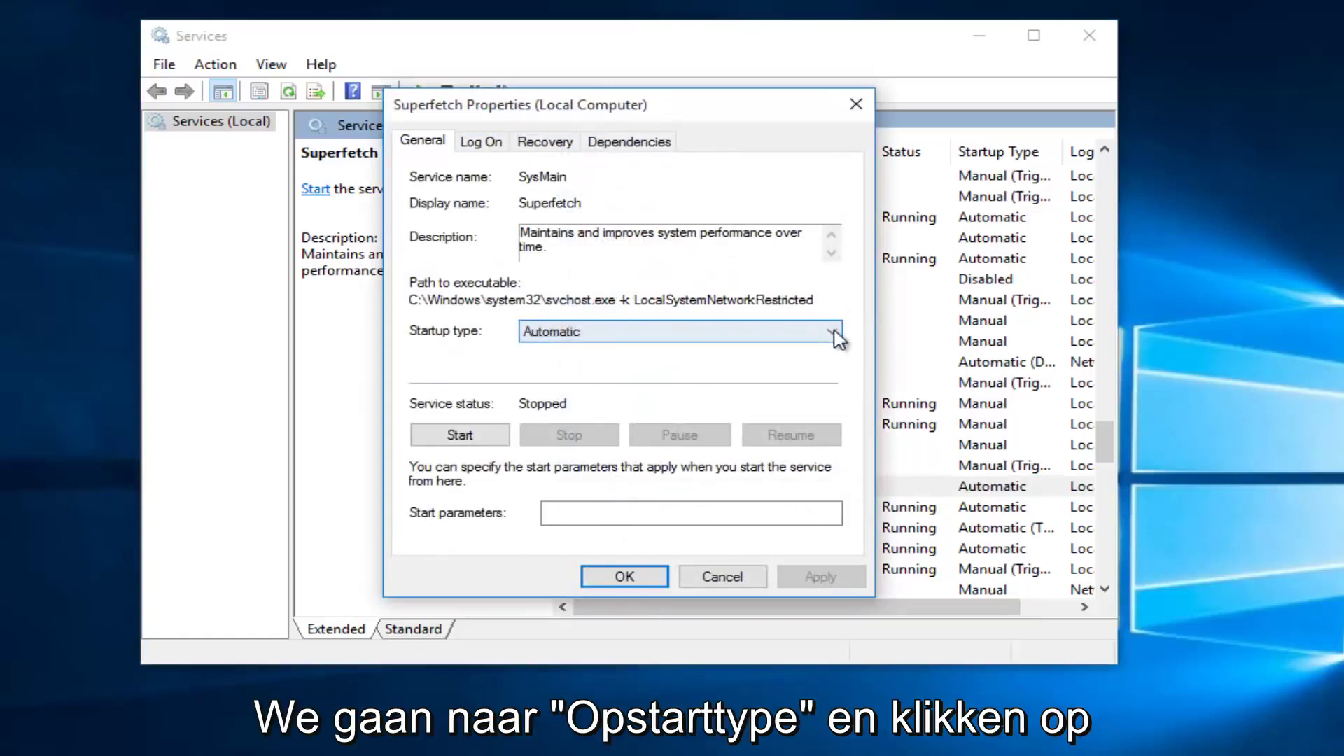
click(597, 333)
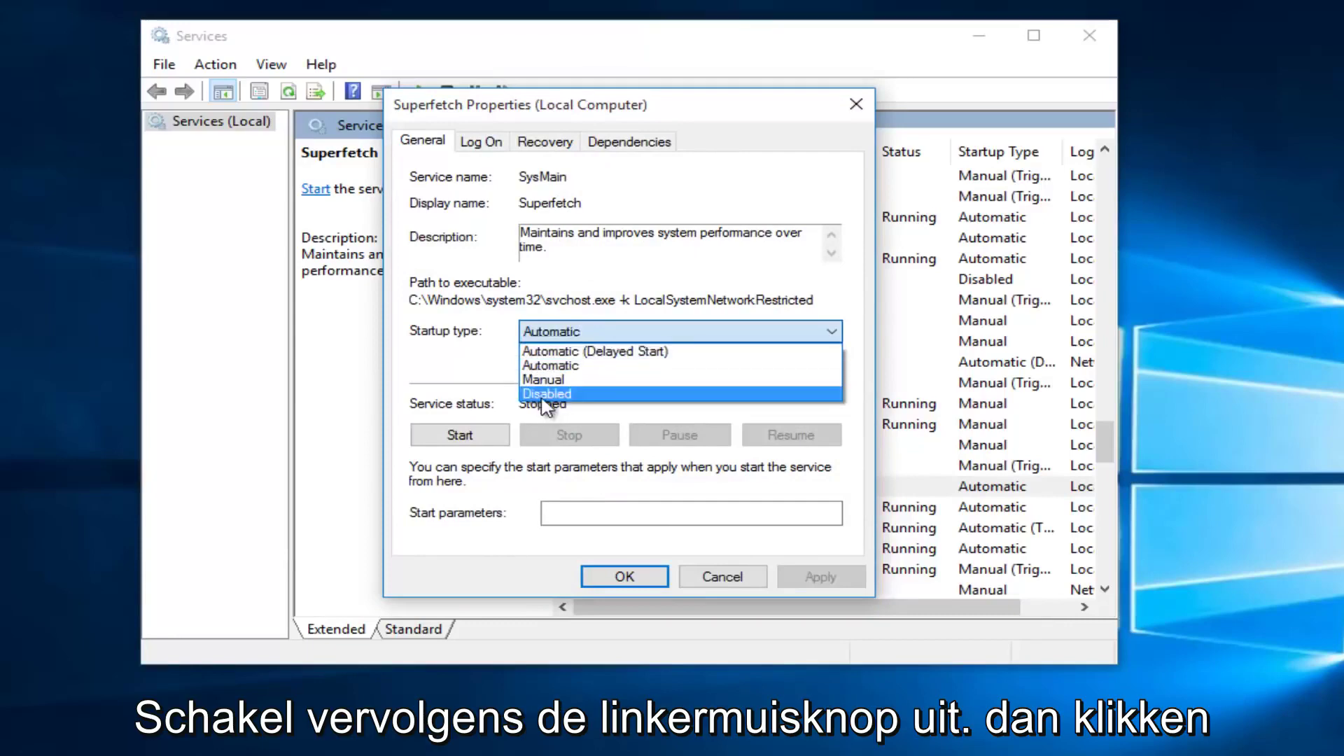
click(543, 395)
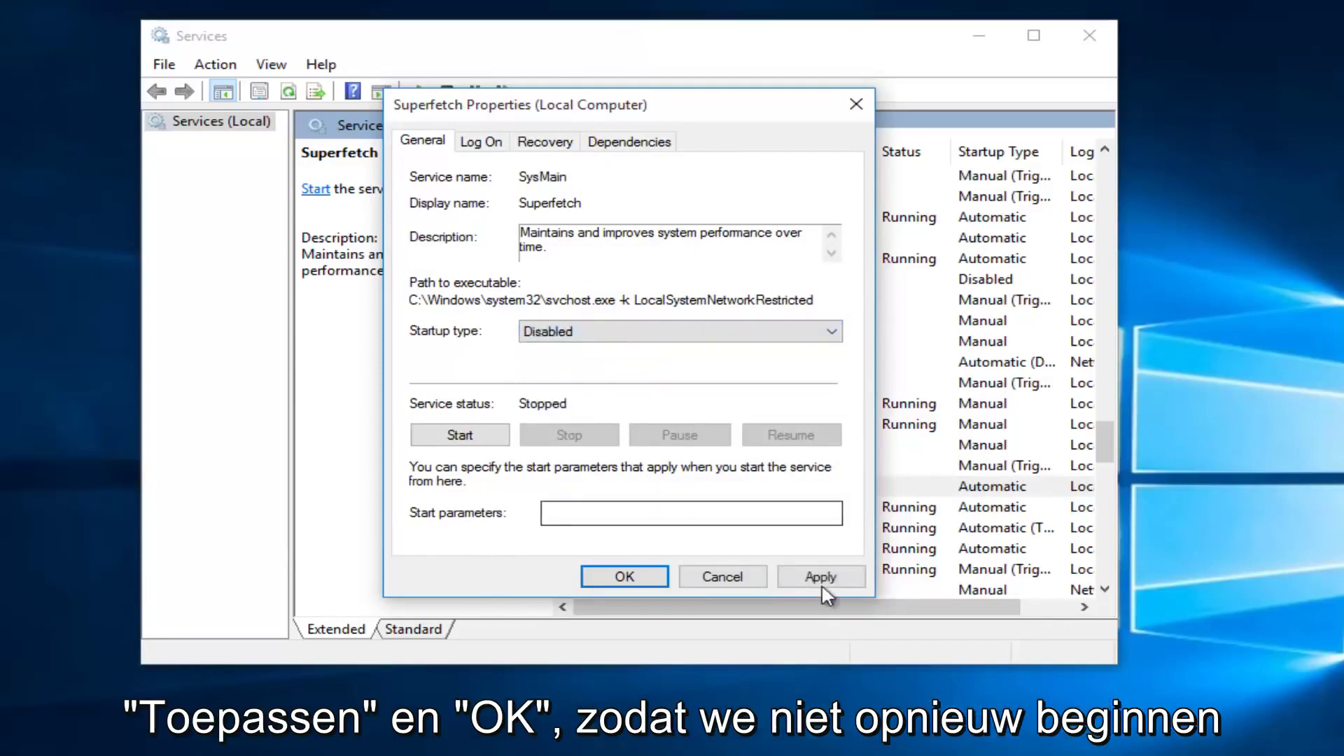
click(822, 580)
click(634, 580)
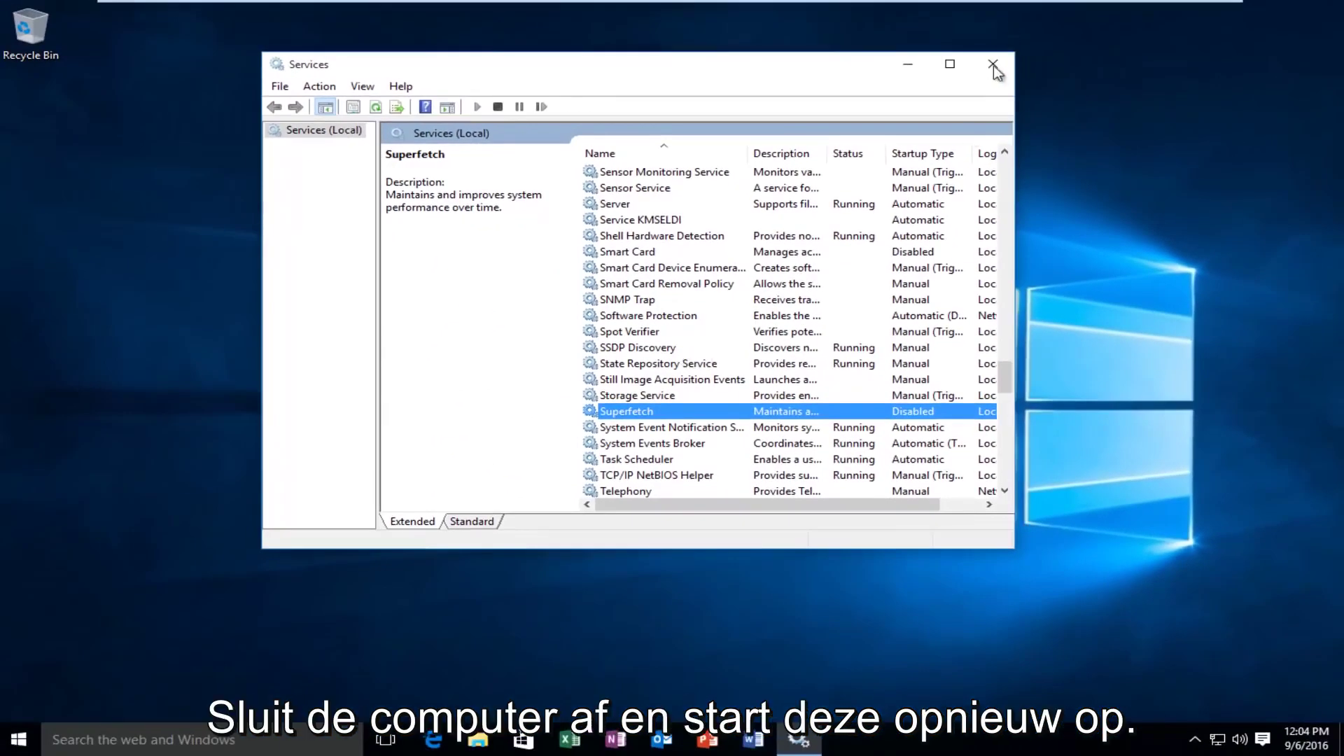
Step: Close the Services window
click(993, 65)
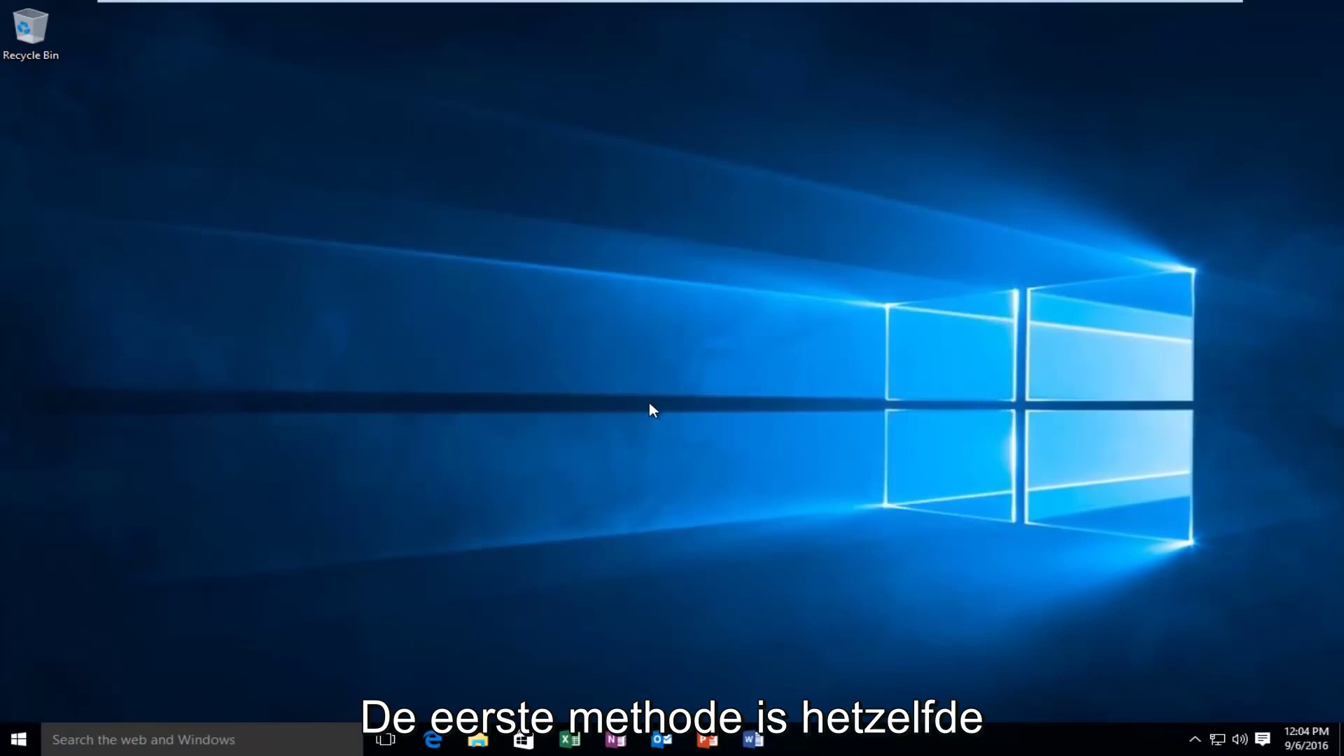